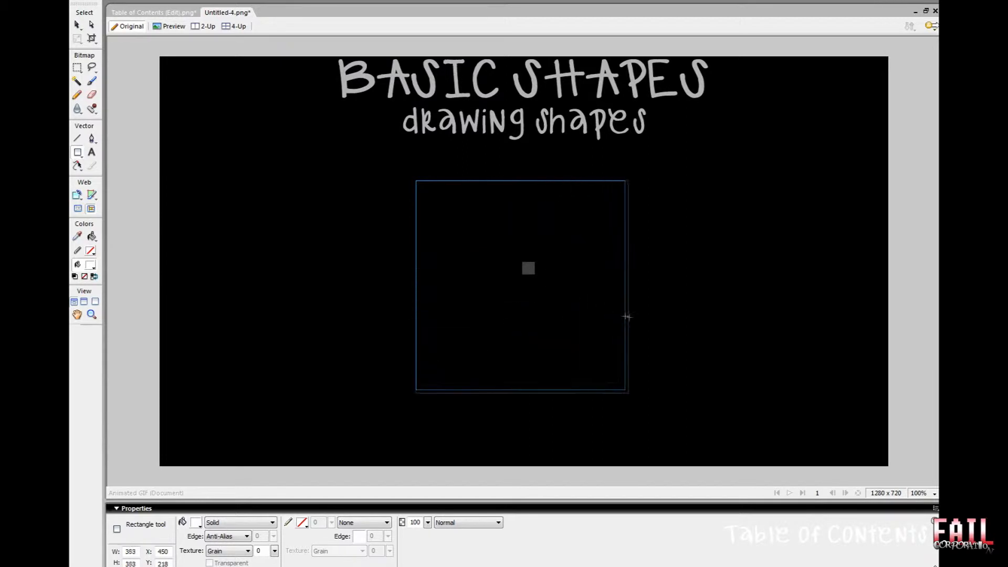
Try drawing a rectangle about 400 × 418 px and a square about 326 px outward from the gray centre marker, removing each attempt
{"action": "key", "text": "ctrl+z"}
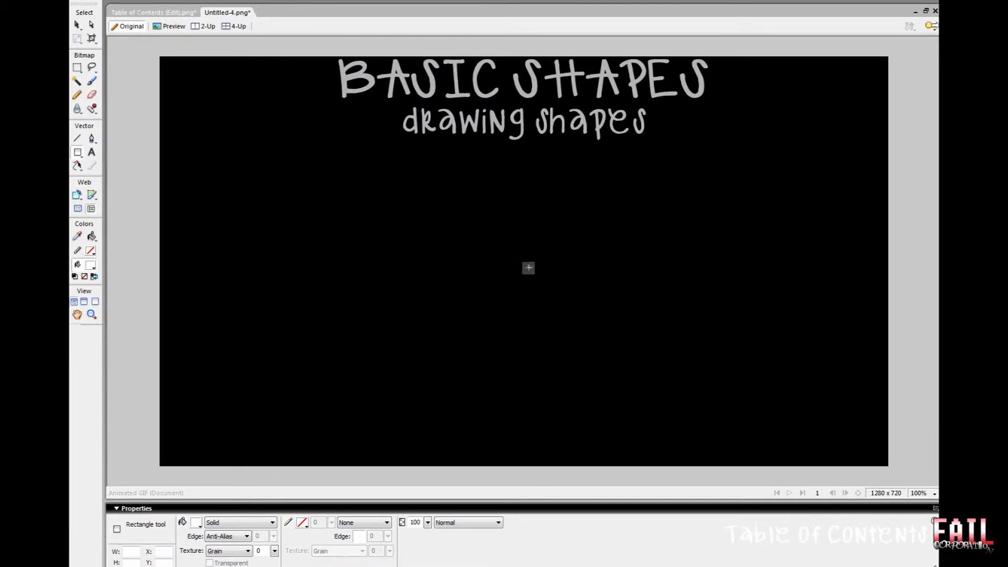
{"action": "left_click_drag", "start_coordinate": [528, 269], "coordinate": [642, 150]}
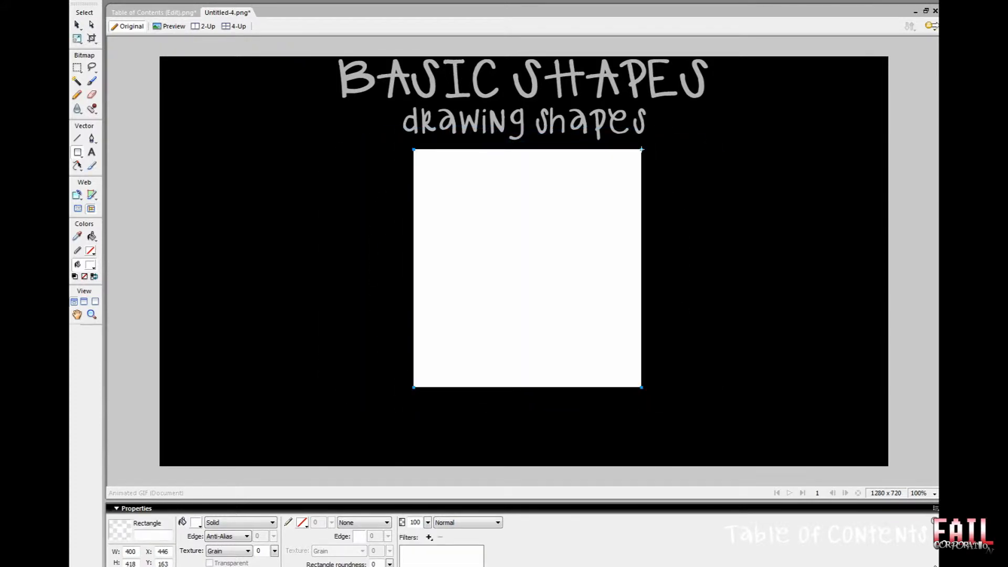
{"action": "key", "text": "ctrl+z"}
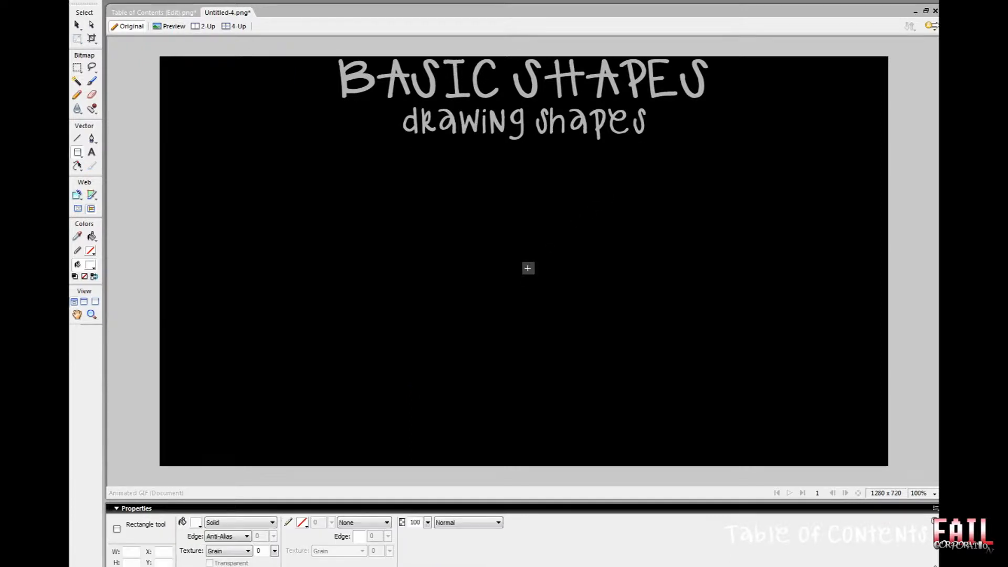
{"action": "left_click_drag", "start_coordinate": [528, 269], "coordinate": [620, 285]}
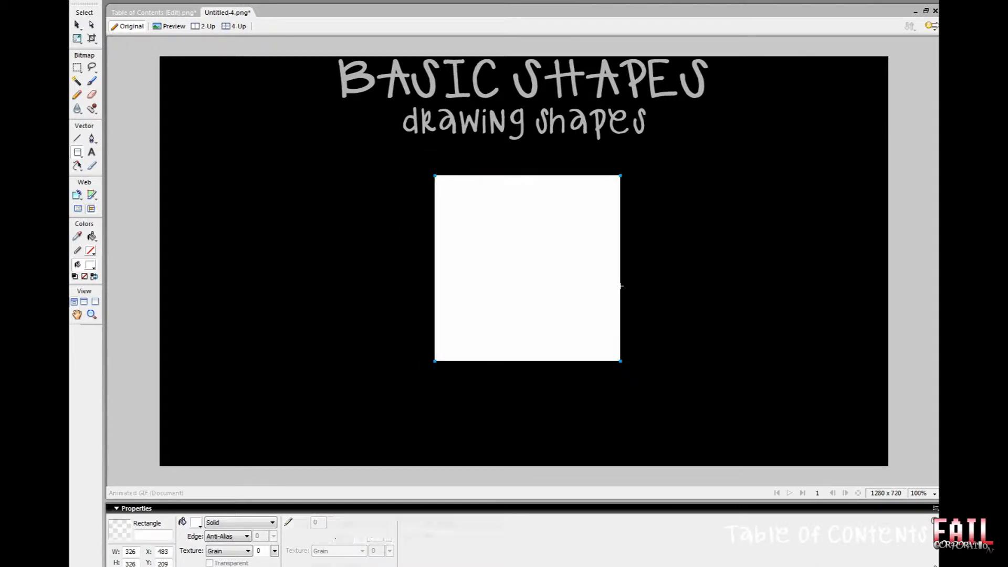
{"action": "key", "text": "Delete"}
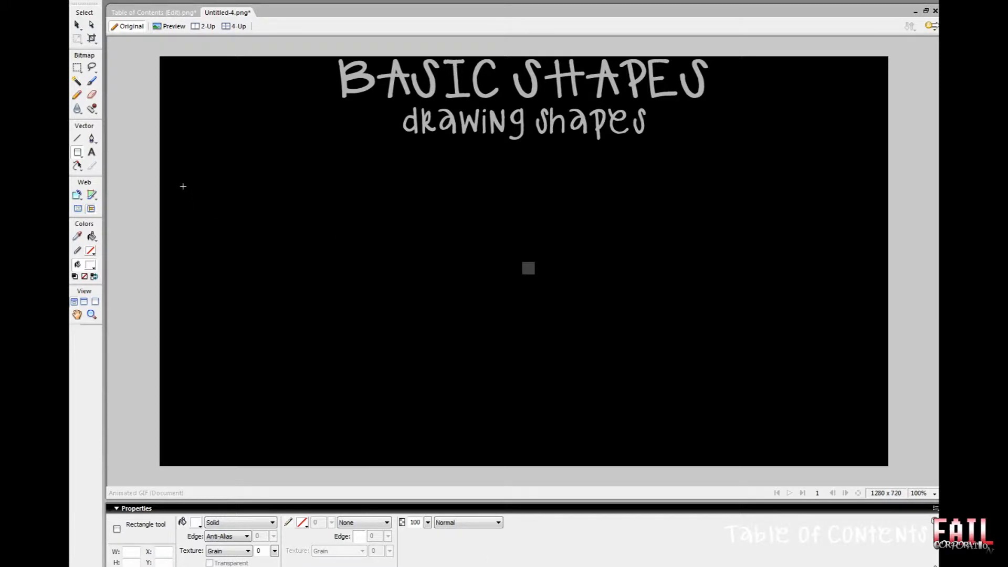
Draw a row of white rectangles across the canvas, including a square about 203 px and a rectangle about 114 × 266 px around the gray marker
{"action": "left_click_drag", "start_coordinate": [183, 187], "coordinate": [292, 299]}
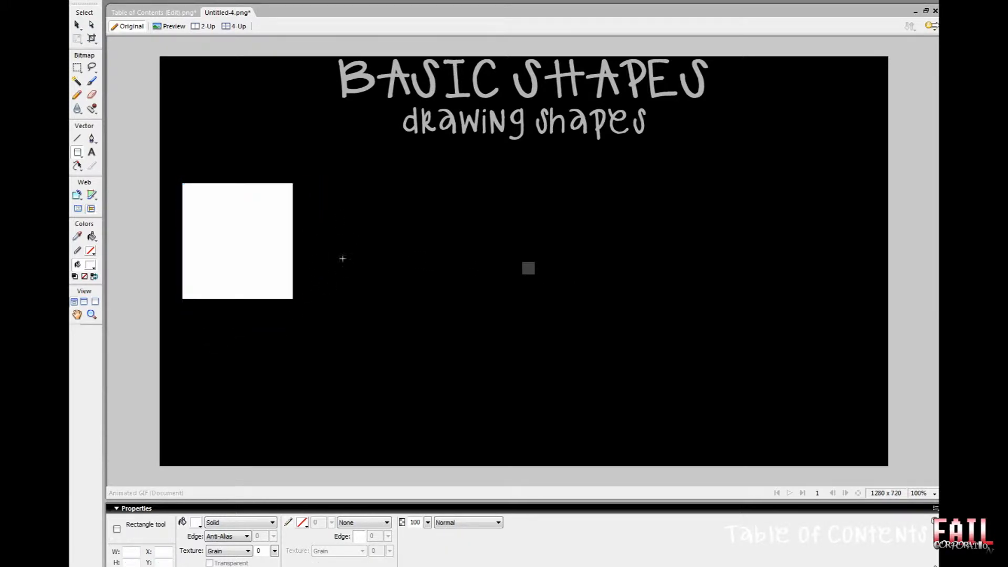
{"action": "left_click_drag", "start_coordinate": [344, 185], "coordinate": [460, 299]}
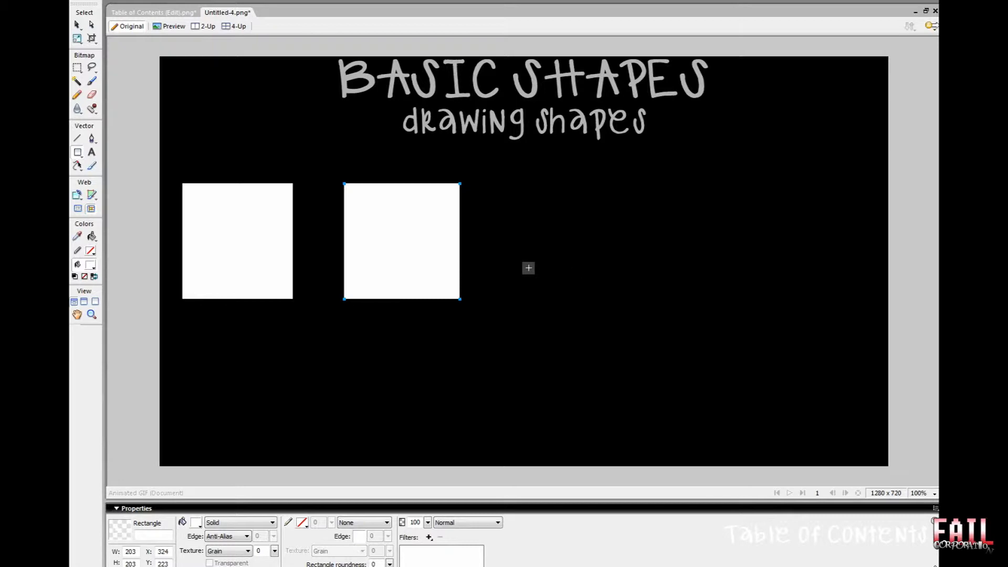
{"action": "left_click_drag", "start_coordinate": [533, 279], "coordinate": [562, 342]}
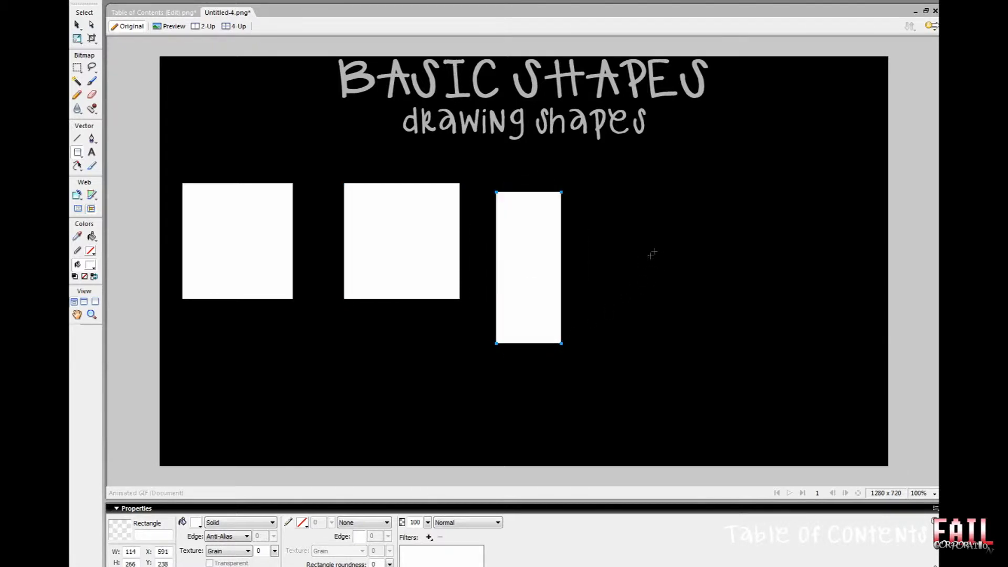
{"action": "left_click_drag", "start_coordinate": [657, 249], "coordinate": [666, 296]}
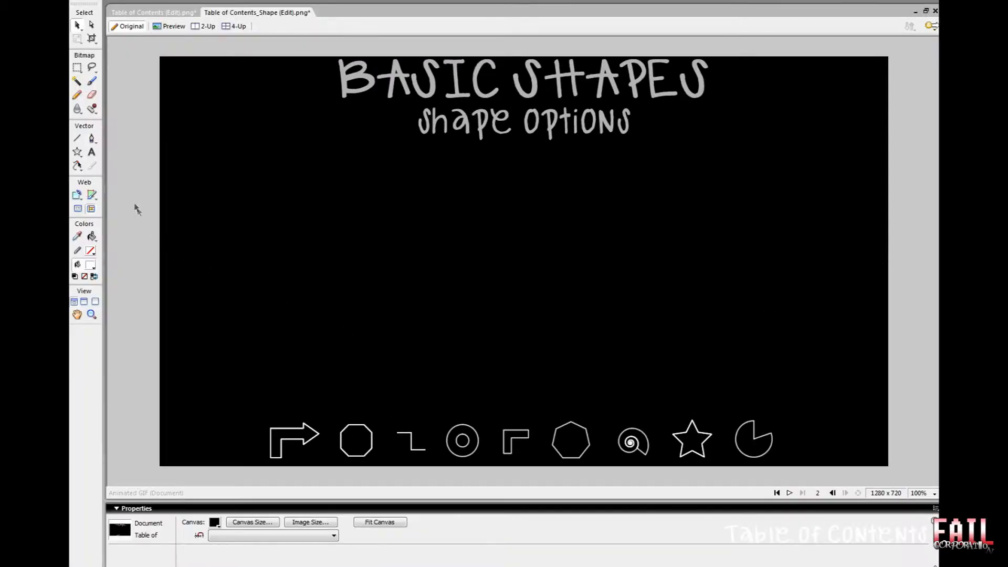
Draw a white arrow about 342 × 113 px with the Arrow shape and place it mid-canvas
{"action": "left_click", "coordinate": [79, 154]}
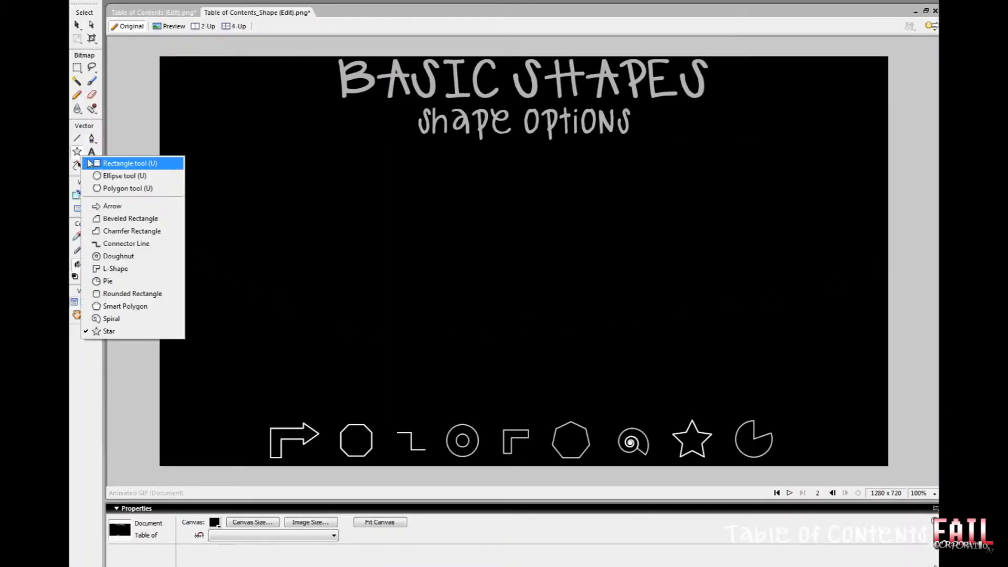
{"action": "left_click", "coordinate": [122, 208]}
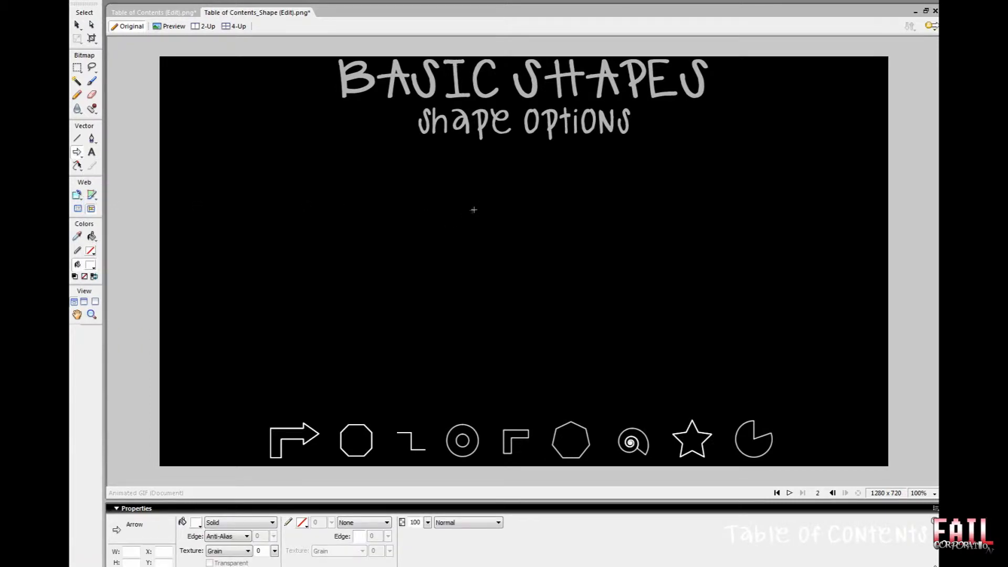
{"action": "mouse_move", "coordinate": [487, 243]}
{"action": "left_mouse_down"}
{"action": "mouse_move", "coordinate": [561, 261]}
{"action": "mouse_move", "coordinate": [640, 264]}
{"action": "left_mouse_up"}
{"action": "key", "text": "v"}
{"action": "left_click_drag", "start_coordinate": [557, 239], "coordinate": [561, 286]}
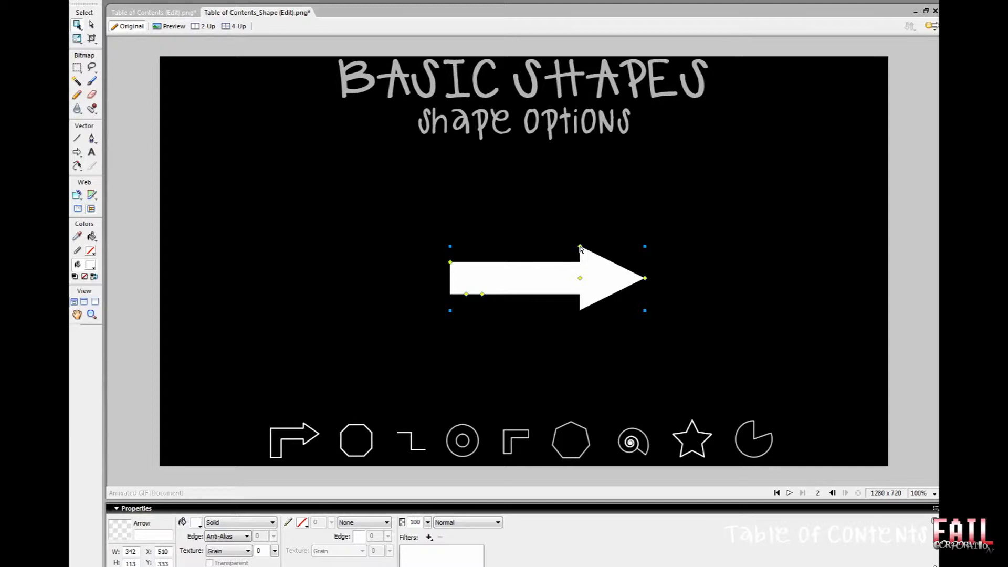
Enlarge the arrow's head, thicken its shaft and bend the tail downward, making it about 513 × 188 px
{"action": "mouse_move", "coordinate": [580, 249]}
{"action": "left_mouse_down"}
{"action": "mouse_move", "coordinate": [582, 221]}
{"action": "mouse_move", "coordinate": [582, 267]}
{"action": "mouse_move", "coordinate": [581, 206]}
{"action": "mouse_move", "coordinate": [582, 258]}
{"action": "mouse_move", "coordinate": [581, 229]}
{"action": "left_mouse_up"}
{"action": "left_click_drag", "start_coordinate": [647, 282], "coordinate": [671, 255]}
{"action": "mouse_move", "coordinate": [580, 284]}
{"action": "left_mouse_down"}
{"action": "mouse_move", "coordinate": [517, 288]}
{"action": "mouse_move", "coordinate": [620, 295]}
{"action": "mouse_move", "coordinate": [522, 299]}
{"action": "mouse_move", "coordinate": [591, 299]}
{"action": "left_mouse_up"}
{"action": "left_click_drag", "start_coordinate": [451, 263], "coordinate": [514, 295]}
{"action": "left_click_drag", "start_coordinate": [417, 295], "coordinate": [450, 336]}
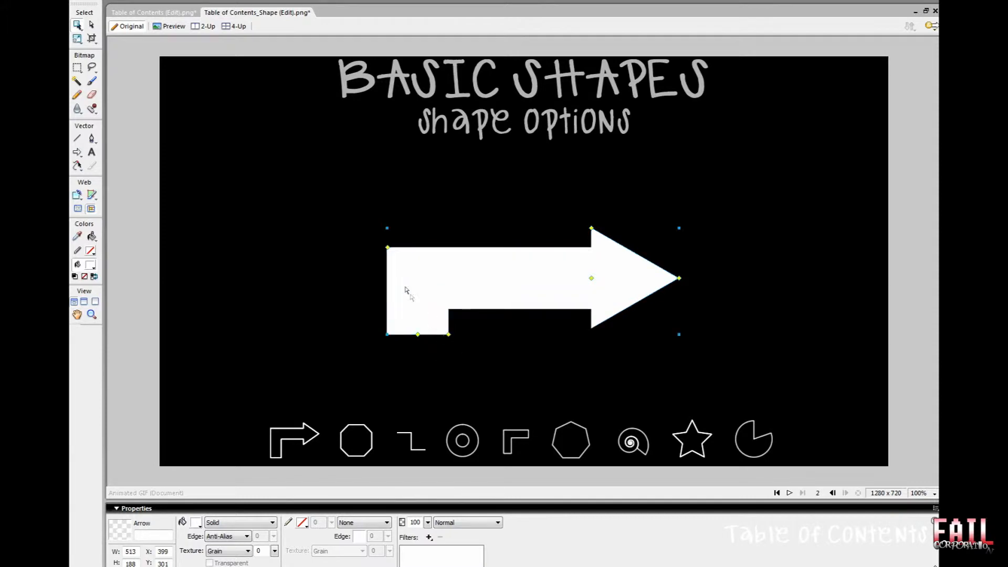
Round the outer corner of the arrow's bend and make the shaft and bent tail narrower
{"action": "left_click_drag", "start_coordinate": [390, 249], "coordinate": [395, 247]}
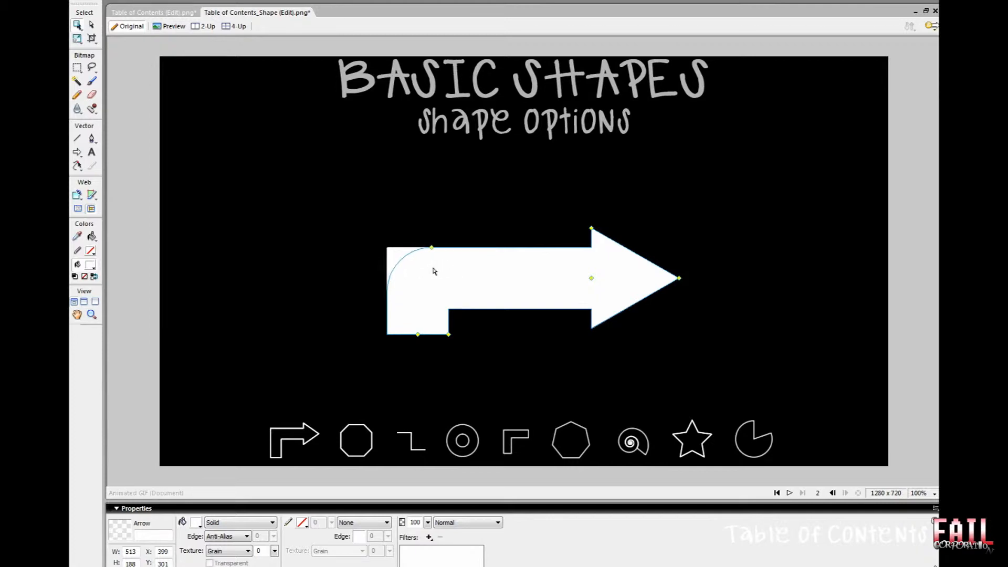
{"action": "left_click_drag", "start_coordinate": [464, 273], "coordinate": [464, 273]}
{"action": "left_click_drag", "start_coordinate": [447, 335], "coordinate": [430, 355]}
Flip the arrow vertically so its tail points upward, and move it back to the middle of the canvas
{"action": "left_click", "coordinate": [488, 325]}
{"action": "left_click", "coordinate": [563, 279]}
{"action": "key", "text": "q"}
{"action": "left_click_drag", "start_coordinate": [541, 229], "coordinate": [505, 420]}
{"action": "key", "text": "v"}
{"action": "left_click_drag", "start_coordinate": [501, 378], "coordinate": [502, 280]}
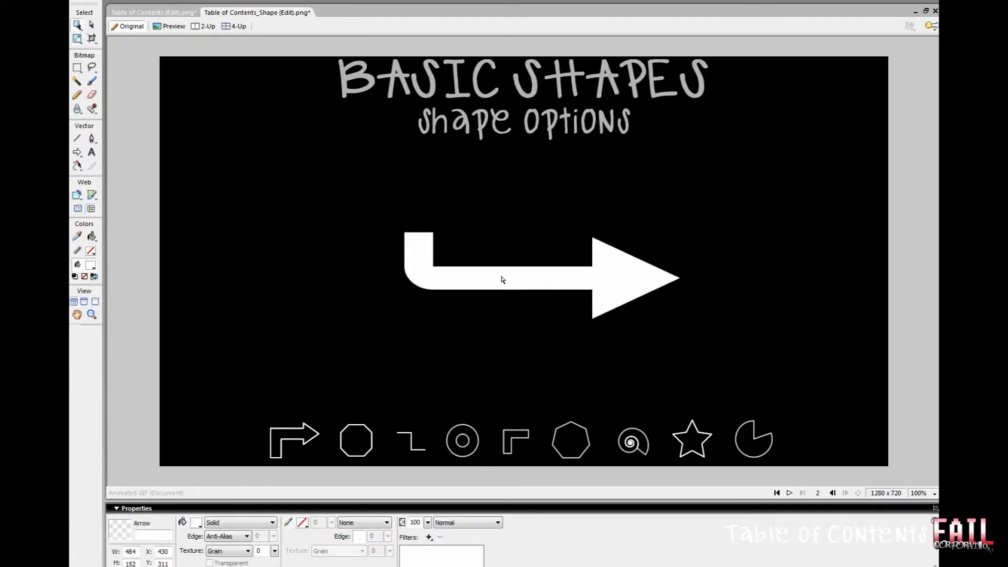
Shorten the arrow to about 306 px wide and delete it from the canvas
{"action": "left_click_drag", "start_coordinate": [593, 279], "coordinate": [569, 292]}
{"action": "left_click", "coordinate": [639, 316]}
{"action": "left_click", "coordinate": [569, 292]}
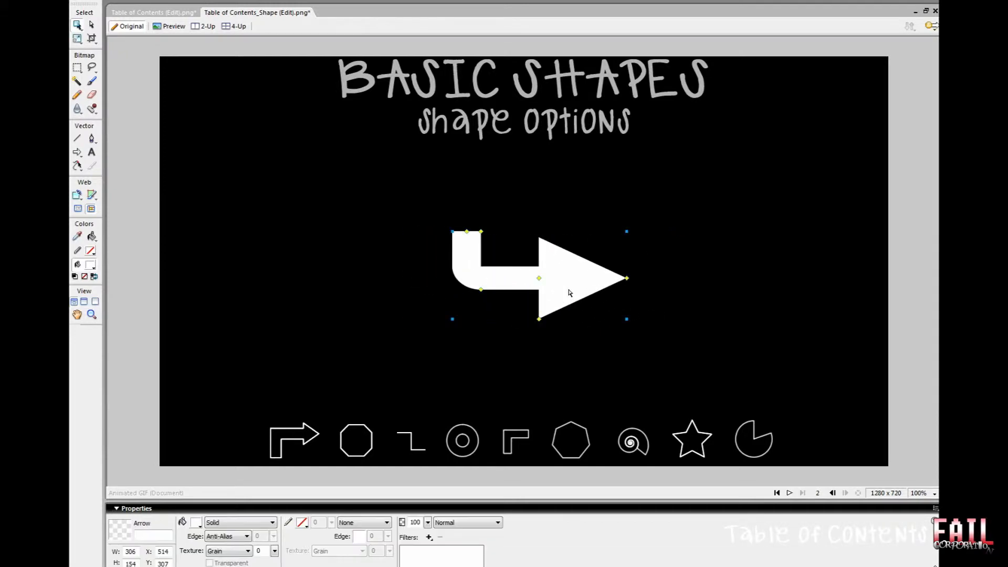
{"action": "key", "text": "Delete"}
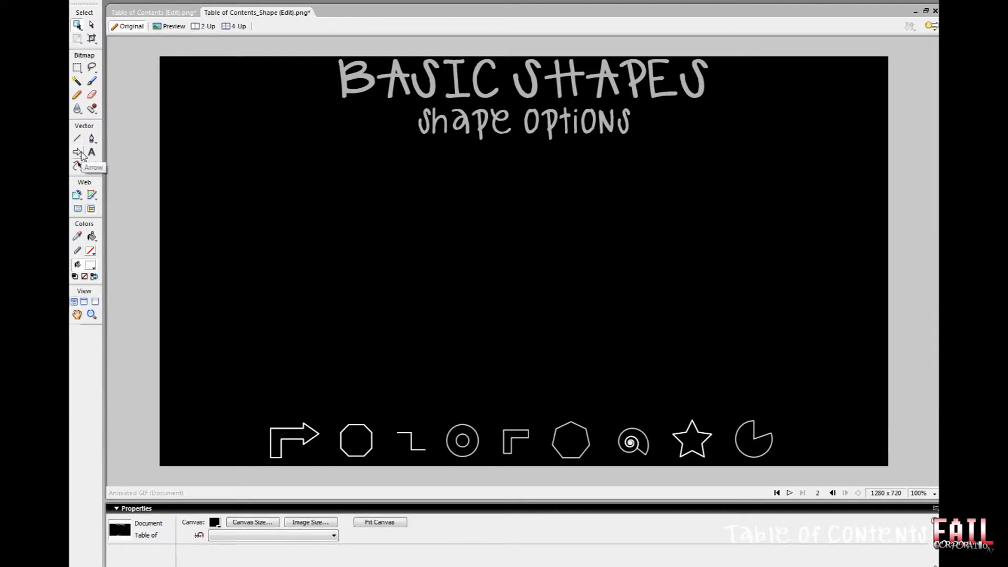
Draw a beveled rectangle about 222 × 197 px mid-canvas and deepen the bevel of all its corners
{"action": "left_click", "coordinate": [80, 152]}
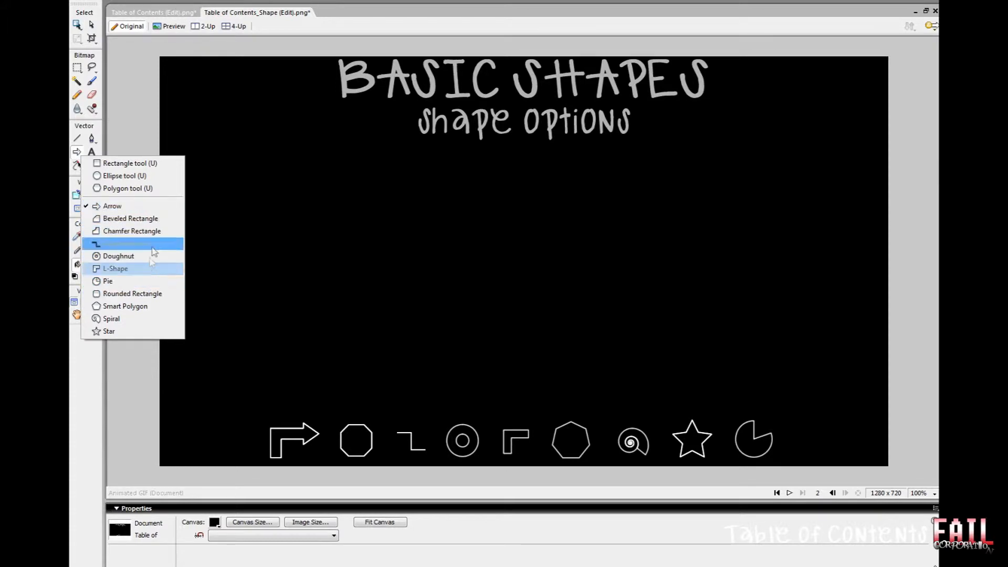
{"action": "left_click", "coordinate": [157, 221]}
{"action": "left_click_drag", "start_coordinate": [488, 207], "coordinate": [614, 318]}
{"action": "left_click_drag", "start_coordinate": [565, 298], "coordinate": [554, 302]}
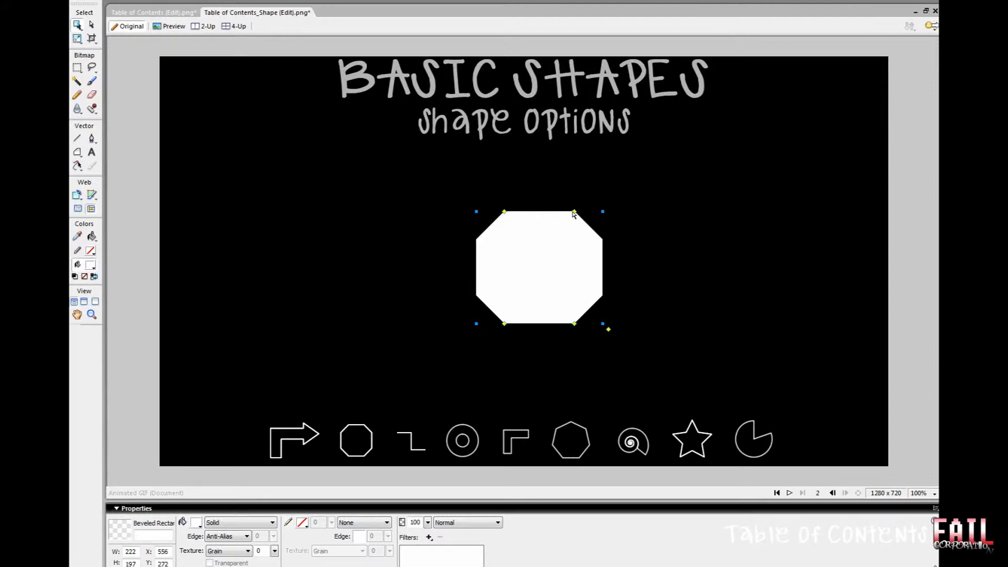
{"action": "mouse_move", "coordinate": [504, 214]}
{"action": "left_mouse_down"}
{"action": "mouse_move", "coordinate": [527, 219]}
{"action": "mouse_move", "coordinate": [484, 232]}
{"action": "mouse_move", "coordinate": [525, 231]}
{"action": "mouse_move", "coordinate": [500, 239]}
{"action": "mouse_move", "coordinate": [500, 221]}
{"action": "mouse_move", "coordinate": [527, 215]}
{"action": "mouse_move", "coordinate": [510, 221]}
{"action": "left_mouse_up"}
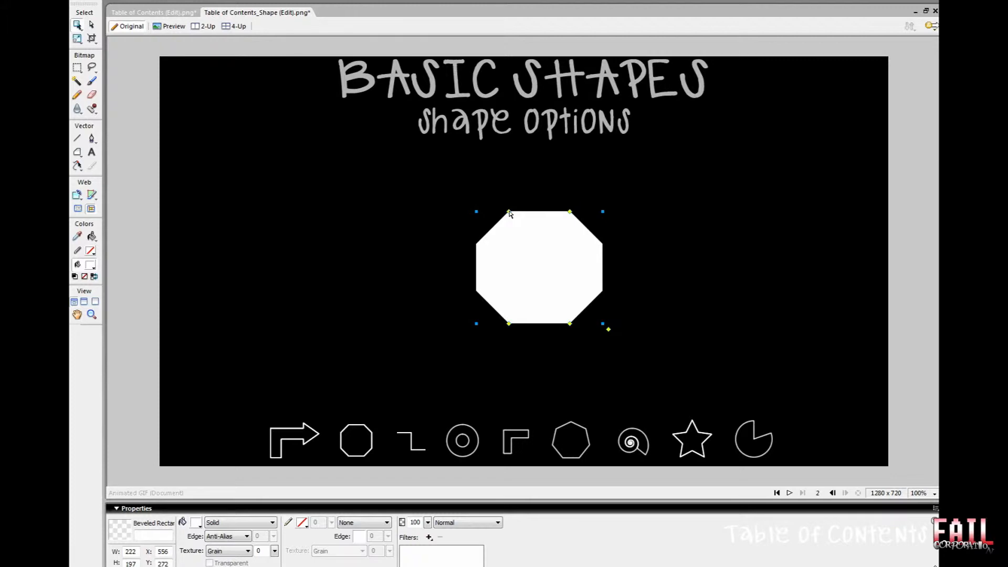
Cycle the beveled rectangle's corner style through beveled and rounded corners, stopping at concave corners
{"action": "left_click", "coordinate": [509, 214]}
{"action": "left_click", "coordinate": [509, 214]}
{"action": "left_click", "coordinate": [509, 213]}
{"action": "left_click", "coordinate": [509, 213]}
{"action": "left_click", "coordinate": [509, 213]}
{"action": "left_click", "coordinate": [510, 214]}
{"action": "left_click", "coordinate": [509, 213]}
{"action": "left_click", "coordinate": [510, 214]}
{"action": "left_click", "coordinate": [509, 213]}
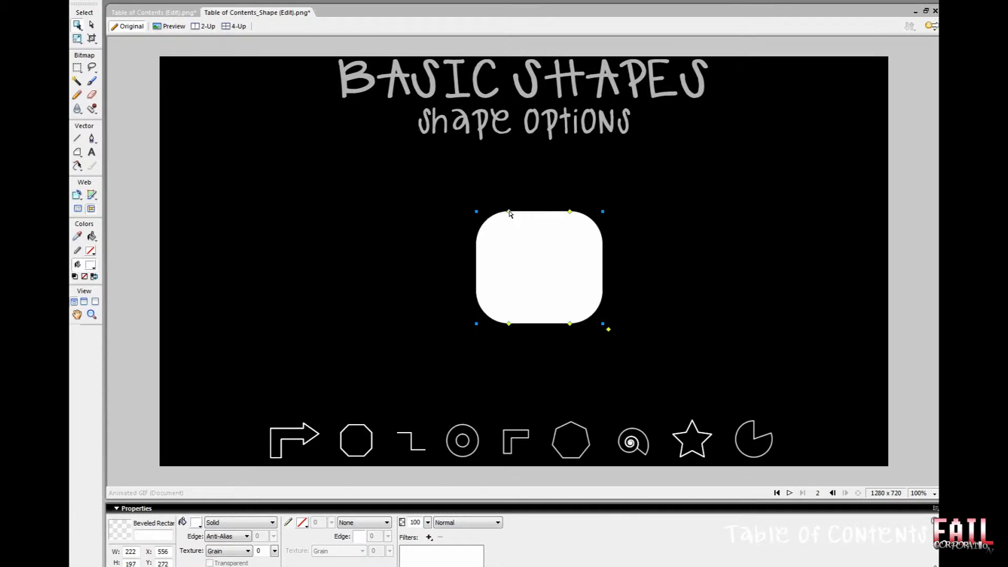
{"action": "left_click", "coordinate": [510, 213]}
Move the concave-cornered shape aside and draw a chamfer rectangle and a rounded rectangle about 223 × 196 px beside it
{"action": "left_click_drag", "start_coordinate": [533, 255], "coordinate": [407, 254]}
{"action": "left_click_drag", "start_coordinate": [77, 152], "coordinate": [115, 230]}
{"action": "mouse_move", "coordinate": [529, 220]}
{"action": "left_mouse_down"}
{"action": "mouse_move", "coordinate": [590, 294]}
{"action": "mouse_move", "coordinate": [645, 327]}
{"action": "left_mouse_up"}
{"action": "left_click_drag", "start_coordinate": [77, 152], "coordinate": [134, 294]}
{"action": "left_click_drag", "start_coordinate": [697, 215], "coordinate": [825, 326]}
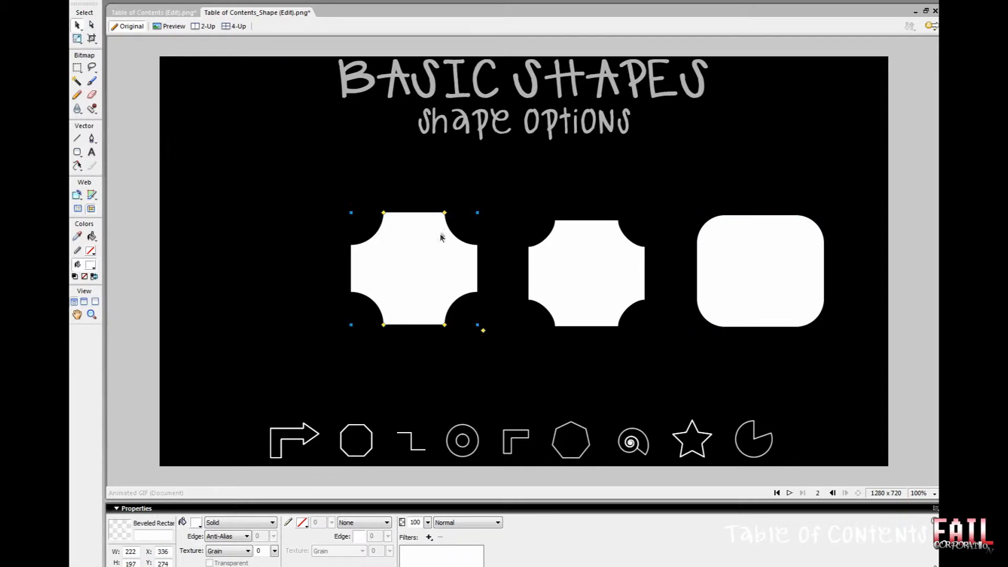
Switch the first shape's corners back to straight bevels and move the three shapes closer together in a row
{"action": "left_click", "coordinate": [445, 213]}
{"action": "left_click", "coordinate": [445, 213]}
{"action": "left_click_drag", "start_coordinate": [430, 258], "coordinate": [416, 274]}
{"action": "left_click", "coordinate": [400, 218]}
{"action": "left_click", "coordinate": [382, 223]}
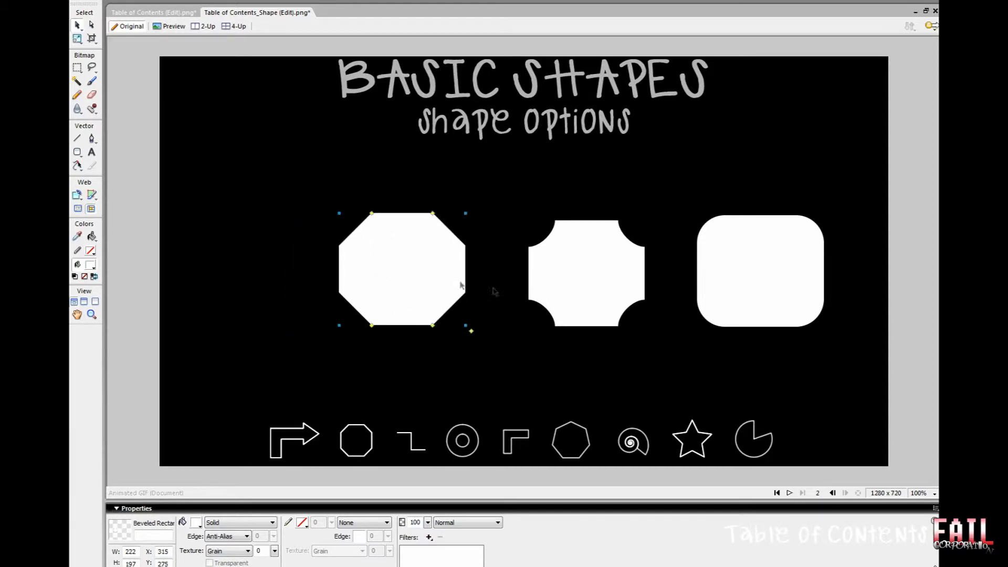
{"action": "left_click_drag", "start_coordinate": [573, 288], "coordinate": [547, 286]}
{"action": "left_click_drag", "start_coordinate": [708, 284], "coordinate": [663, 283]}
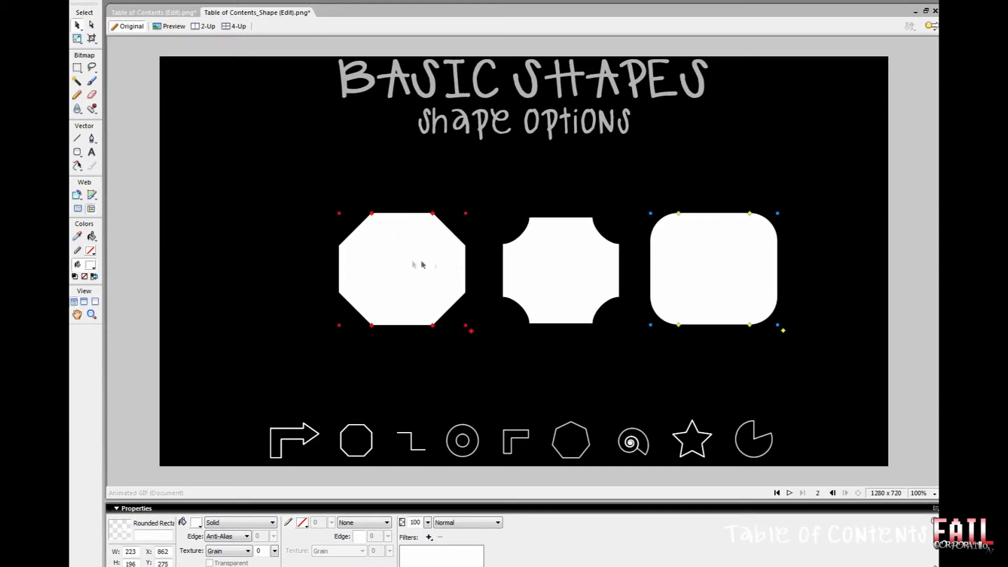
Adjust the sizes of the three shapes, shrinking the chamfer rectangle to about 190 × 177 px, and delete all three
{"action": "mouse_move", "coordinate": [626, 332]}
{"action": "left_mouse_down"}
{"action": "mouse_move", "coordinate": [646, 360]}
{"action": "mouse_move", "coordinate": [603, 333]}
{"action": "mouse_move", "coordinate": [596, 362]}
{"action": "mouse_move", "coordinate": [620, 328]}
{"action": "left_mouse_up"}
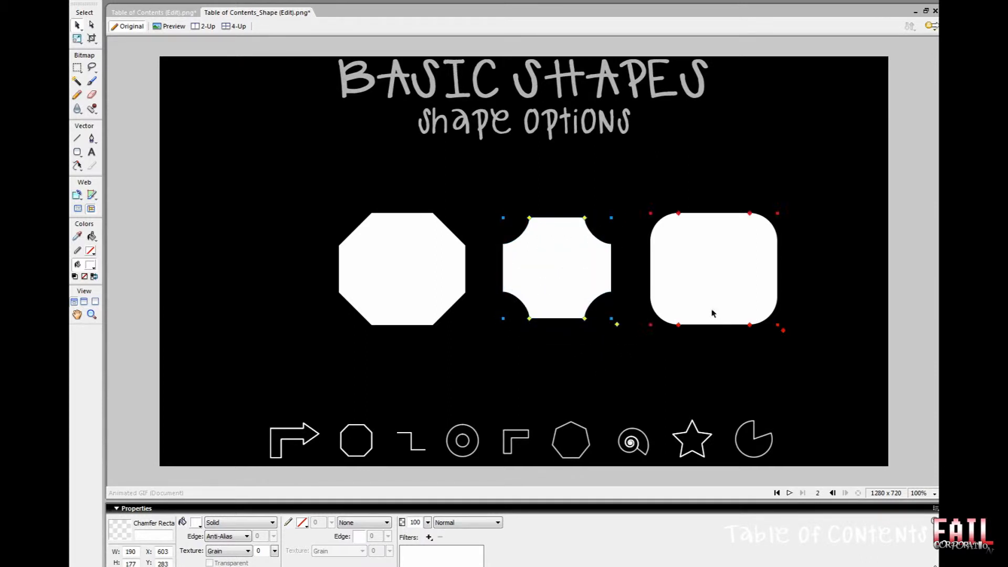
{"action": "mouse_move", "coordinate": [785, 332]}
{"action": "left_mouse_down"}
{"action": "mouse_move", "coordinate": [766, 328]}
{"action": "mouse_move", "coordinate": [783, 334]}
{"action": "left_mouse_up"}
{"action": "left_click_drag", "start_coordinate": [469, 332], "coordinate": [450, 317]}
{"action": "left_click", "coordinate": [537, 288], "text": "shift"}
{"action": "left_click", "coordinate": [682, 284], "text": "shift"}
{"action": "key", "text": "Delete"}
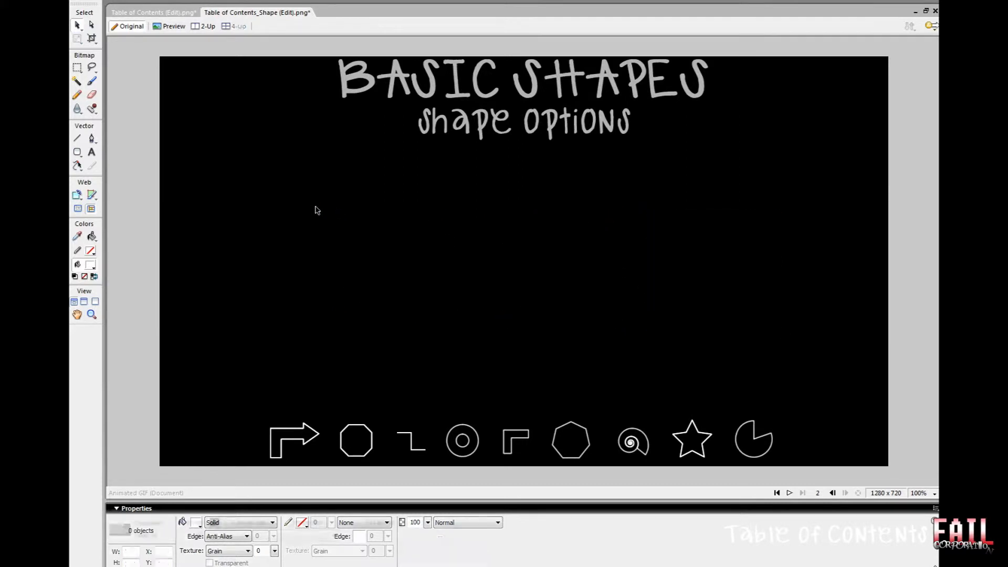
{"action": "left_click", "coordinate": [317, 210]}
Draw a connector line about 355 × 209 px and give it a white stroke 5 px thick
{"action": "left_click_drag", "start_coordinate": [77, 152], "coordinate": [126, 244]}
{"action": "left_click_drag", "start_coordinate": [465, 237], "coordinate": [597, 315]}
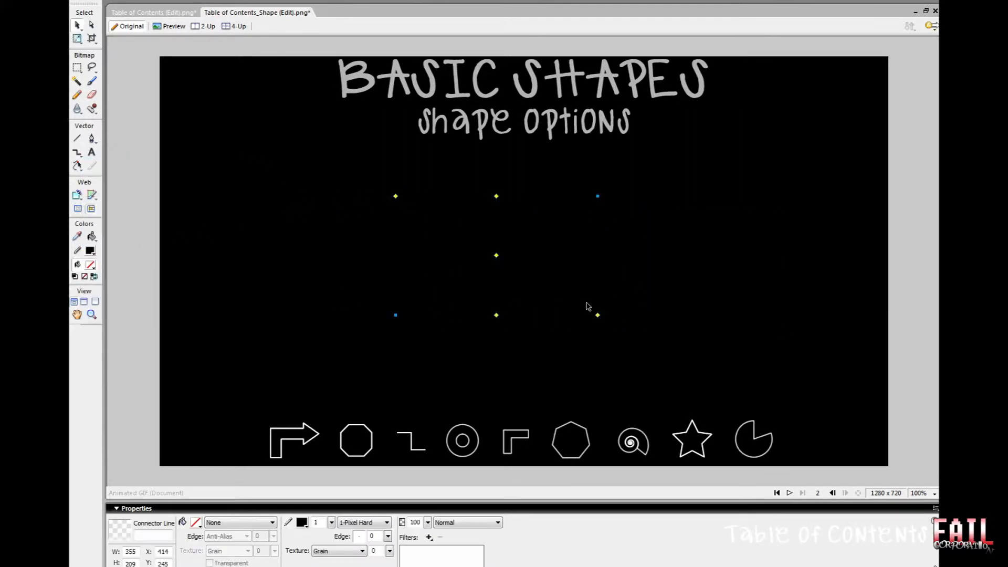
{"action": "left_click", "coordinate": [301, 524]}
{"action": "left_click", "coordinate": [314, 458]}
{"action": "double_click", "coordinate": [317, 523]}
{"action": "type", "text": "5"}
{"action": "left_click", "coordinate": [481, 360]}
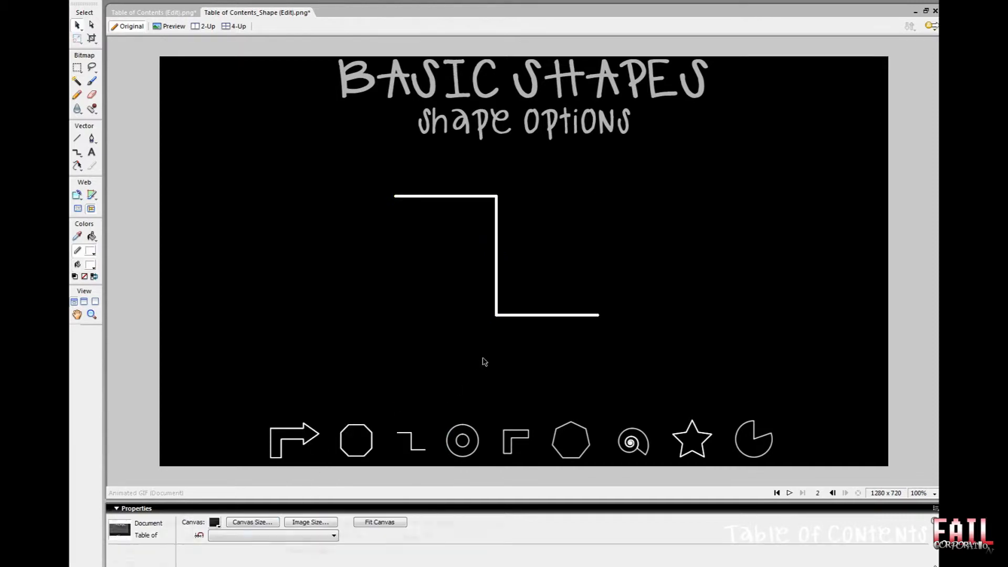
Round both bends of the connector line and reposition its start, making it about 333 × 271 px
{"action": "left_click_drag", "start_coordinate": [514, 317], "coordinate": [550, 331]}
{"action": "mouse_move", "coordinate": [533, 271]}
{"action": "left_mouse_down"}
{"action": "mouse_move", "coordinate": [620, 228]}
{"action": "mouse_move", "coordinate": [508, 259]}
{"action": "mouse_move", "coordinate": [528, 269]}
{"action": "left_mouse_up"}
{"action": "left_click_drag", "start_coordinate": [527, 211], "coordinate": [500, 257]}
{"action": "left_click_drag", "start_coordinate": [431, 211], "coordinate": [443, 174]}
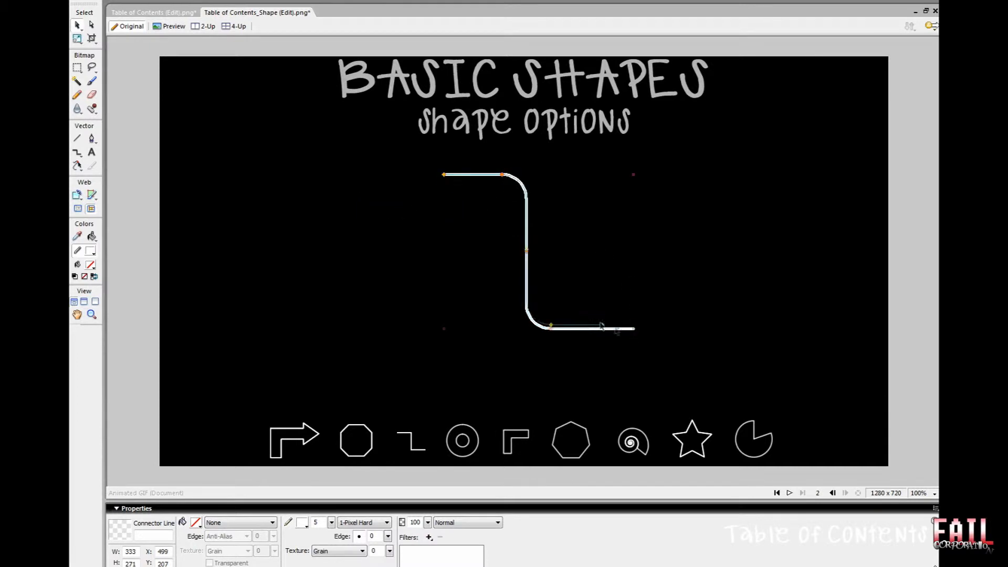
Rotate the connector line clockwise so its end segments slope downward, and delete it
{"action": "mouse_move", "coordinate": [632, 265]}
{"action": "left_mouse_down"}
{"action": "mouse_move", "coordinate": [603, 238]}
{"action": "mouse_move", "coordinate": [609, 295]}
{"action": "mouse_move", "coordinate": [641, 309]}
{"action": "mouse_move", "coordinate": [588, 321]}
{"action": "mouse_move", "coordinate": [443, 299]}
{"action": "mouse_move", "coordinate": [438, 337]}
{"action": "mouse_move", "coordinate": [616, 329]}
{"action": "mouse_move", "coordinate": [644, 256]}
{"action": "left_mouse_up"}
{"action": "key", "text": "q"}
{"action": "double_click", "coordinate": [680, 258]}
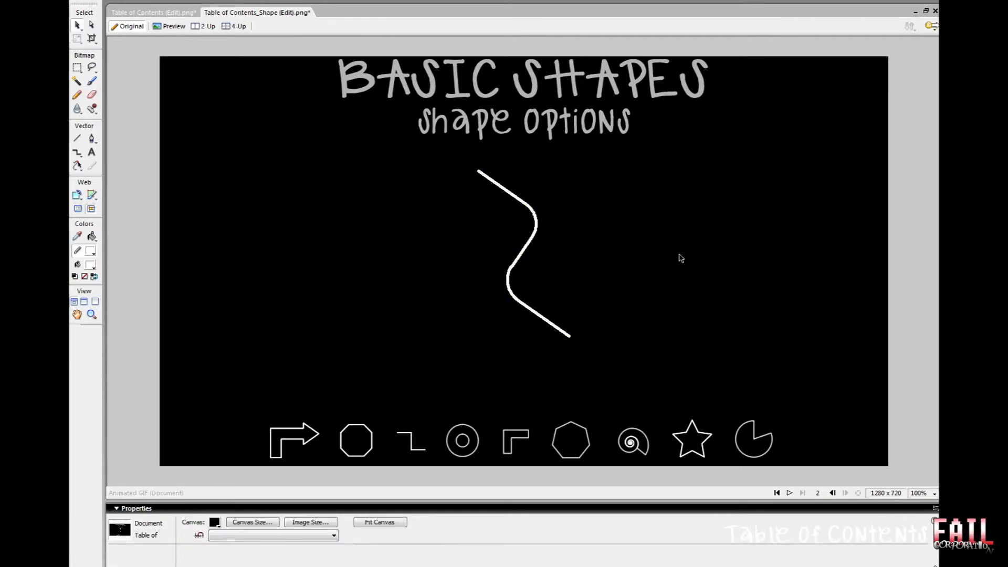
{"action": "left_click", "coordinate": [522, 252]}
{"action": "key", "text": "Delete"}
Draw a white doughnut about 283 px in diameter in the middle of the canvas
{"action": "left_click", "coordinate": [79, 139]}
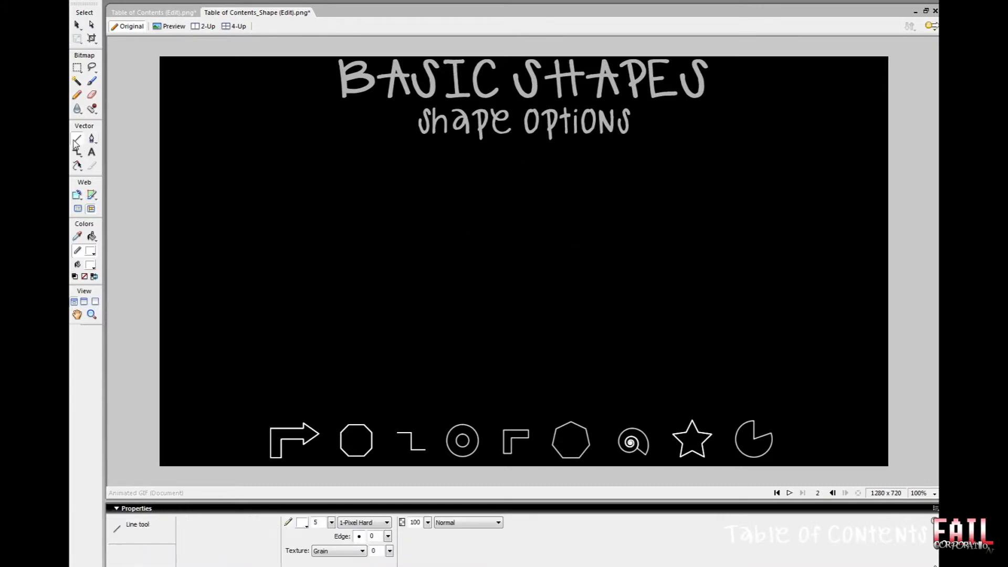
{"action": "left_click", "coordinate": [81, 155]}
{"action": "left_click", "coordinate": [118, 256]}
{"action": "left_click_drag", "start_coordinate": [474, 187], "coordinate": [590, 300]}
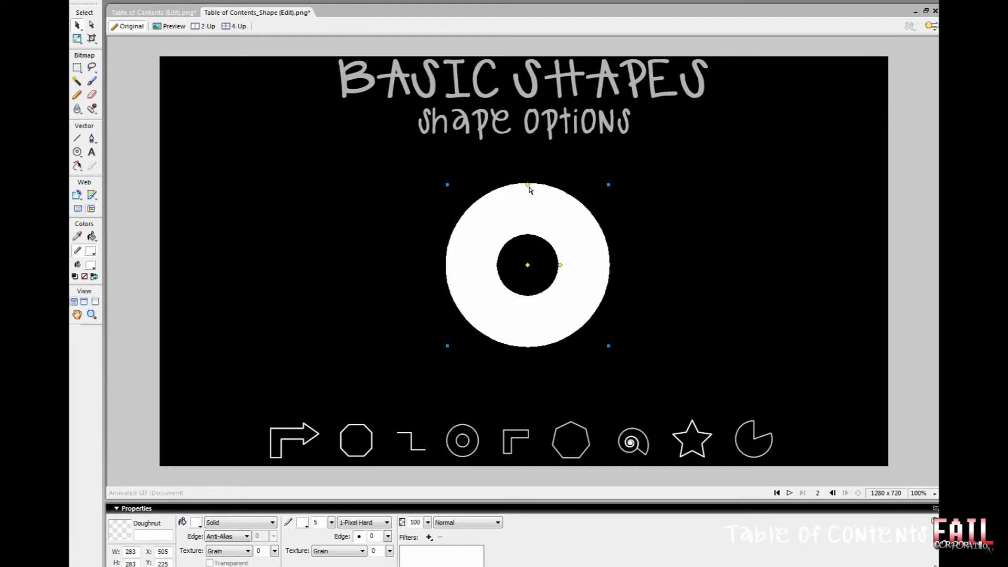
Try splitting the doughnut into segments and cutting its ring down to a partial arc
{"action": "left_click_drag", "start_coordinate": [527, 184], "coordinate": [562, 203]}
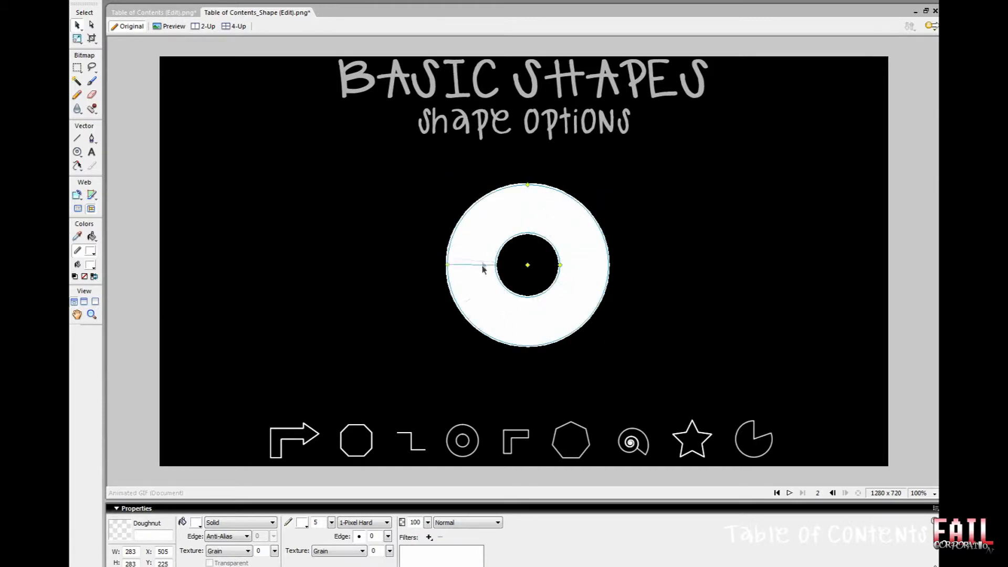
{"action": "left_click_drag", "start_coordinate": [593, 277], "coordinate": [597, 313]}
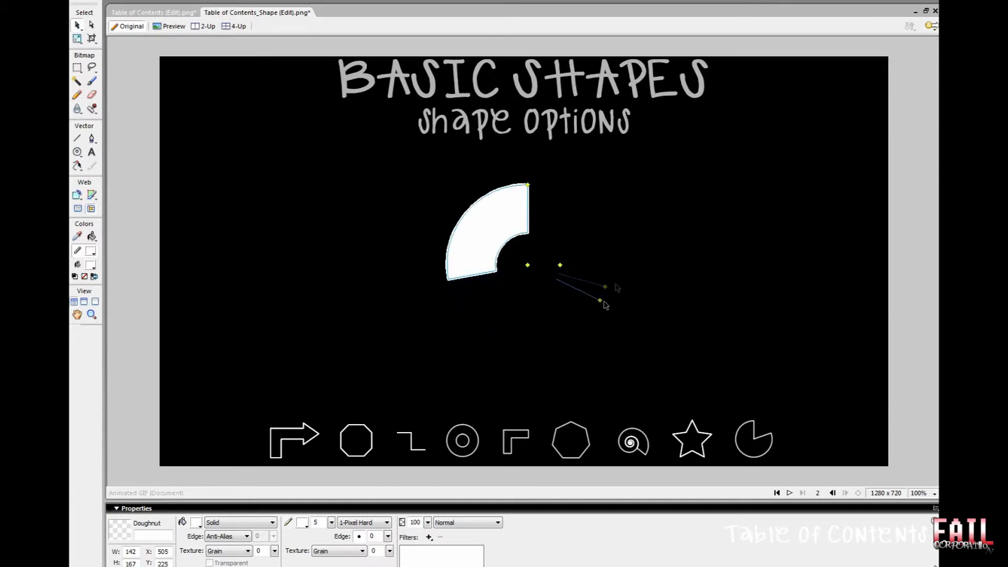
{"action": "left_click_drag", "start_coordinate": [578, 200], "coordinate": [530, 192]}
Widen the doughnut's hole and open the ring into a C-shaped arc about 260 × 283 px
{"action": "left_click_drag", "start_coordinate": [561, 269], "coordinate": [589, 265]}
{"action": "left_click", "coordinate": [720, 238]}
{"action": "left_click", "coordinate": [530, 267]}
{"action": "left_click_drag", "start_coordinate": [576, 213], "coordinate": [598, 311]}
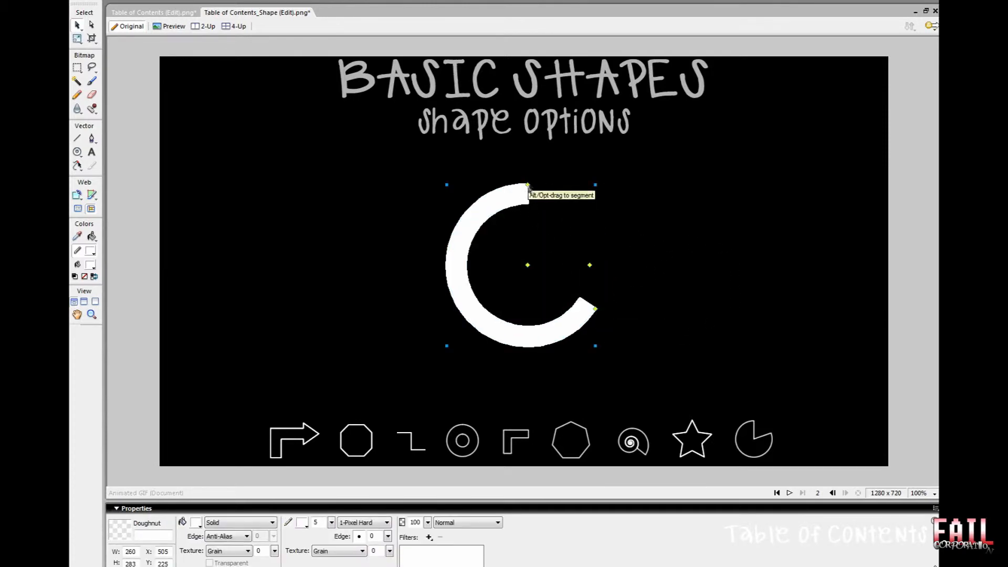
Delete the doughnut arc and draw a white L-Shape in the middle of the canvas
{"action": "left_click_drag", "start_coordinate": [473, 328], "coordinate": [587, 333]}
{"action": "key", "text": "Delete"}
{"action": "left_click_drag", "start_coordinate": [76, 152], "coordinate": [129, 270]}
{"action": "mouse_move", "coordinate": [457, 191]}
{"action": "left_mouse_down"}
{"action": "mouse_move", "coordinate": [635, 273]}
{"action": "mouse_move", "coordinate": [556, 243]}
{"action": "mouse_move", "coordinate": [550, 281]}
{"action": "mouse_move", "coordinate": [589, 281]}
{"action": "left_mouse_up"}
Move the L-Shape, vary the length of its arms until it is about 251 × 197 px, and delete it
{"action": "key", "text": "v"}
{"action": "left_click_drag", "start_coordinate": [551, 211], "coordinate": [480, 244]}
{"action": "left_click_drag", "start_coordinate": [402, 319], "coordinate": [281, 323]}
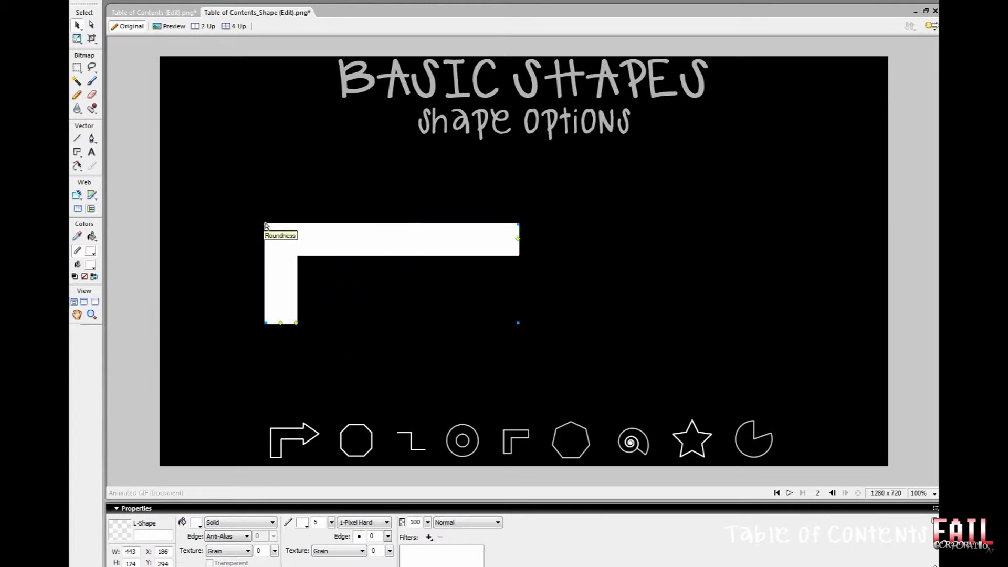
{"action": "left_click_drag", "start_coordinate": [519, 239], "coordinate": [539, 233]}
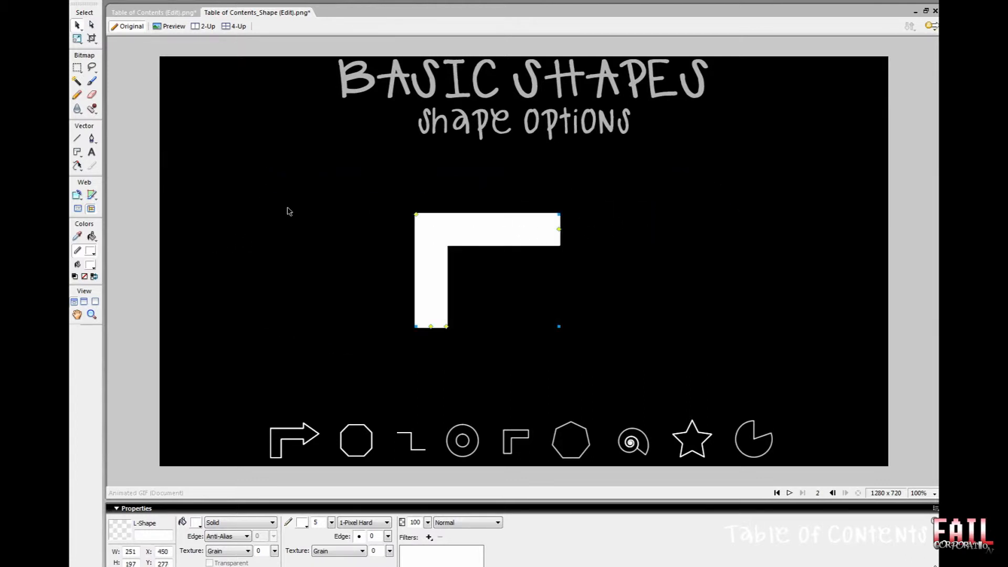
{"action": "key", "text": "Delete"}
Draw a white seven-sided Smart Polygon about 202 × 197 px in the middle of the canvas
{"action": "left_click", "coordinate": [77, 152]}
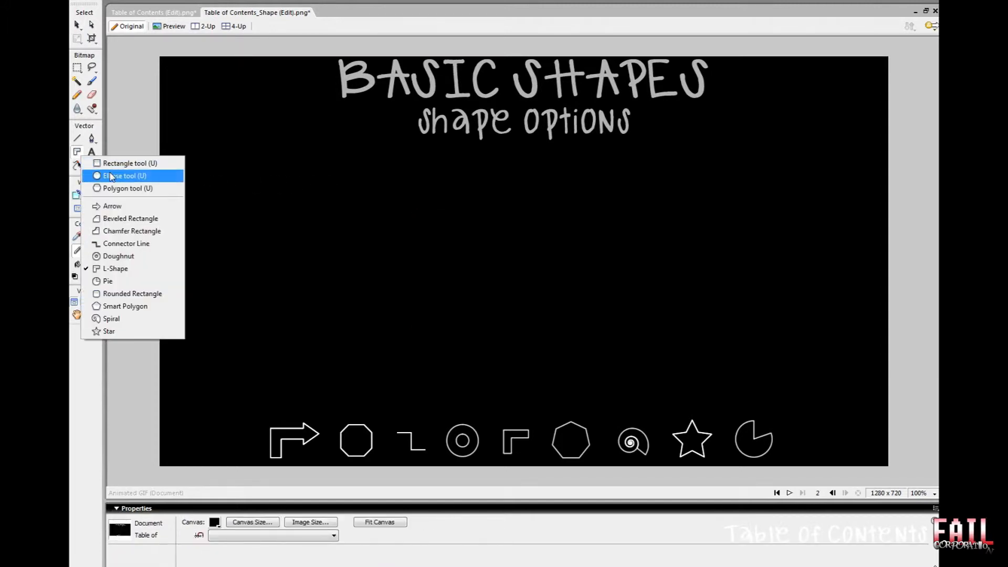
{"action": "left_click", "coordinate": [126, 306]}
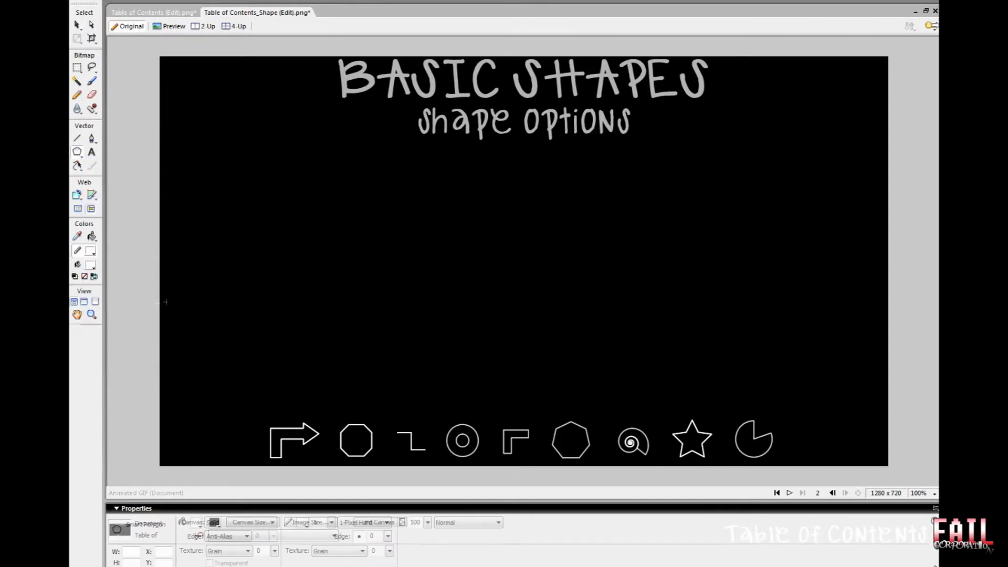
{"action": "mouse_move", "coordinate": [544, 247]}
{"action": "left_mouse_down"}
{"action": "mouse_move", "coordinate": [549, 288]}
{"action": "mouse_move", "coordinate": [620, 319]}
{"action": "mouse_move", "coordinate": [546, 301]}
{"action": "left_mouse_up"}
{"action": "key", "text": "v"}
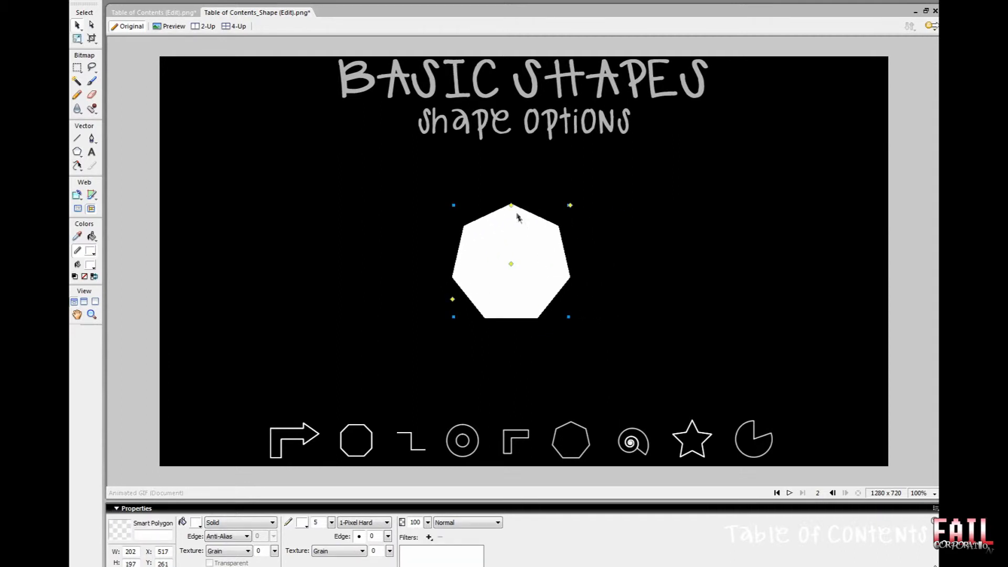
Rotate the heptagon until one corner points down, and hollow it with an inner polygon before resetting that hole
{"action": "left_click_drag", "start_coordinate": [510, 206], "coordinate": [517, 318]}
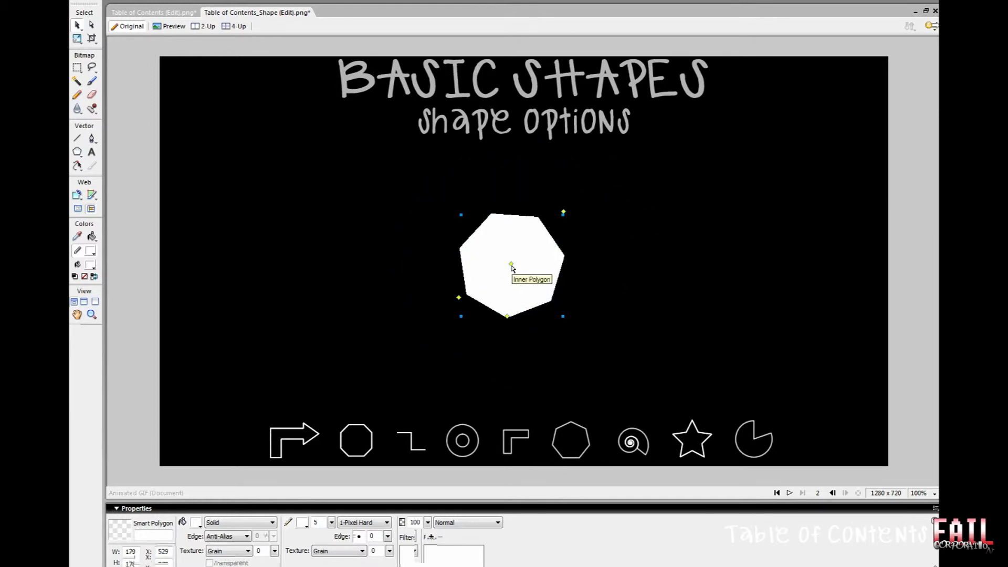
{"action": "left_click_drag", "start_coordinate": [512, 265], "coordinate": [508, 308]}
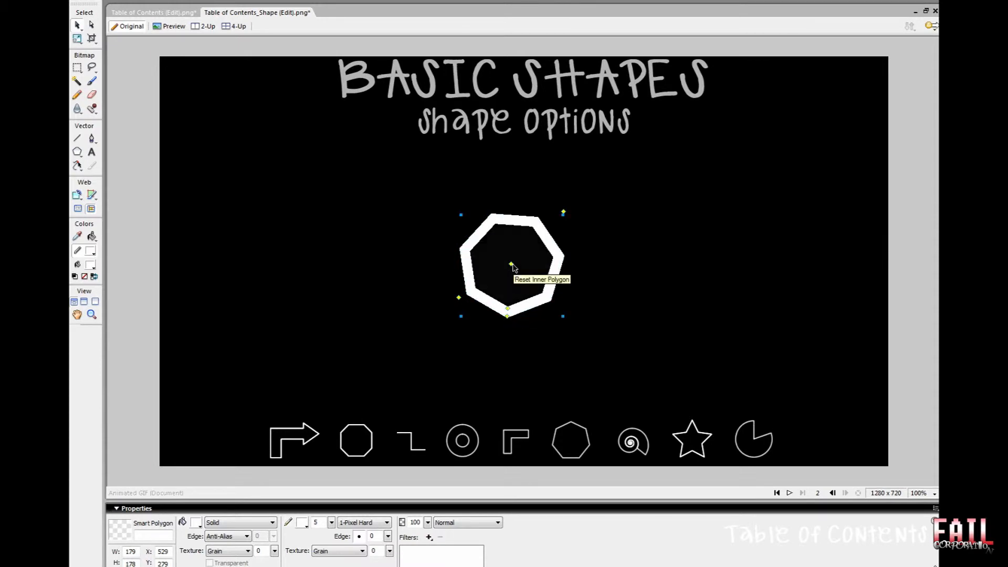
{"action": "left_click", "coordinate": [512, 265]}
Adjust the polygon's sides and sections until it is a nearly round, many-sided shape about 183 px across, and delete it
{"action": "mouse_move", "coordinate": [459, 300]}
{"action": "left_mouse_down"}
{"action": "mouse_move", "coordinate": [446, 254]}
{"action": "mouse_move", "coordinate": [446, 286]}
{"action": "mouse_move", "coordinate": [472, 322]}
{"action": "mouse_move", "coordinate": [459, 317]}
{"action": "mouse_move", "coordinate": [457, 263]}
{"action": "mouse_move", "coordinate": [474, 189]}
{"action": "mouse_move", "coordinate": [450, 265]}
{"action": "mouse_move", "coordinate": [459, 317]}
{"action": "left_mouse_up"}
{"action": "mouse_move", "coordinate": [564, 213]}
{"action": "left_mouse_down"}
{"action": "mouse_move", "coordinate": [564, 301]}
{"action": "mouse_move", "coordinate": [564, 223]}
{"action": "left_mouse_up"}
{"action": "left_click_drag", "start_coordinate": [459, 315], "coordinate": [458, 309]}
{"action": "mouse_move", "coordinate": [564, 223]}
{"action": "left_mouse_down"}
{"action": "mouse_move", "coordinate": [565, 314]}
{"action": "mouse_move", "coordinate": [575, 251]}
{"action": "mouse_move", "coordinate": [564, 212]}
{"action": "left_mouse_up"}
{"action": "left_click_drag", "start_coordinate": [459, 309], "coordinate": [458, 269]}
{"action": "left_click_drag", "start_coordinate": [563, 213], "coordinate": [563, 316]}
{"action": "left_click_drag", "start_coordinate": [458, 269], "coordinate": [458, 265]}
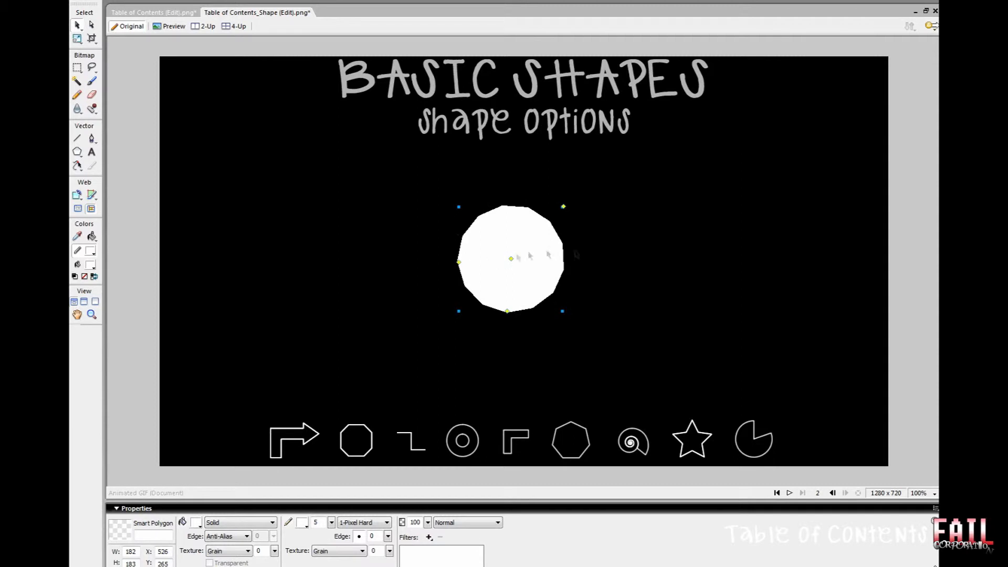
{"action": "key", "text": "Delete"}
Draw a white spiral about 173 × 171 px and place it in the middle of the canvas
{"action": "left_click", "coordinate": [77, 151]}
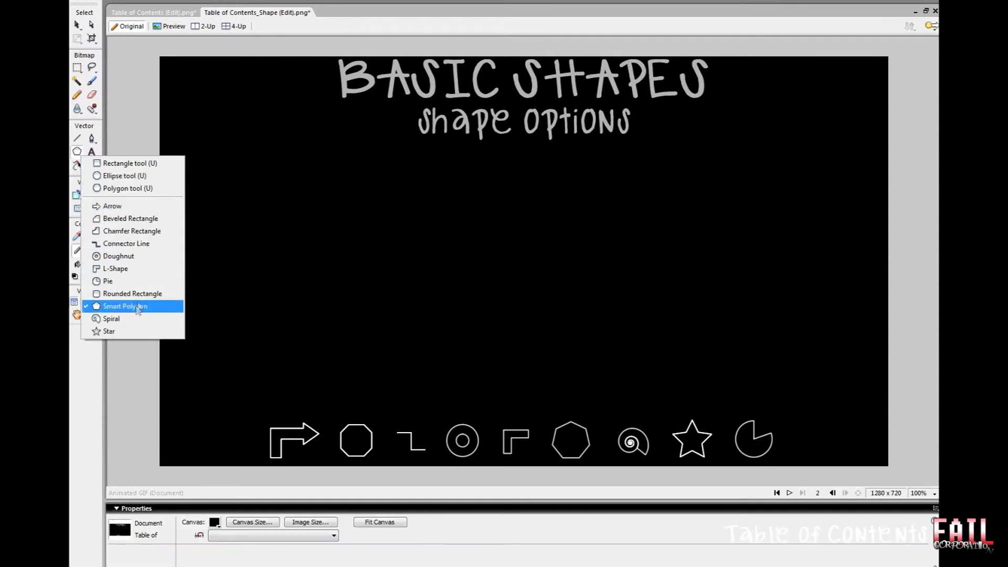
{"action": "left_click", "coordinate": [129, 318]}
{"action": "left_click_drag", "start_coordinate": [482, 211], "coordinate": [614, 326]}
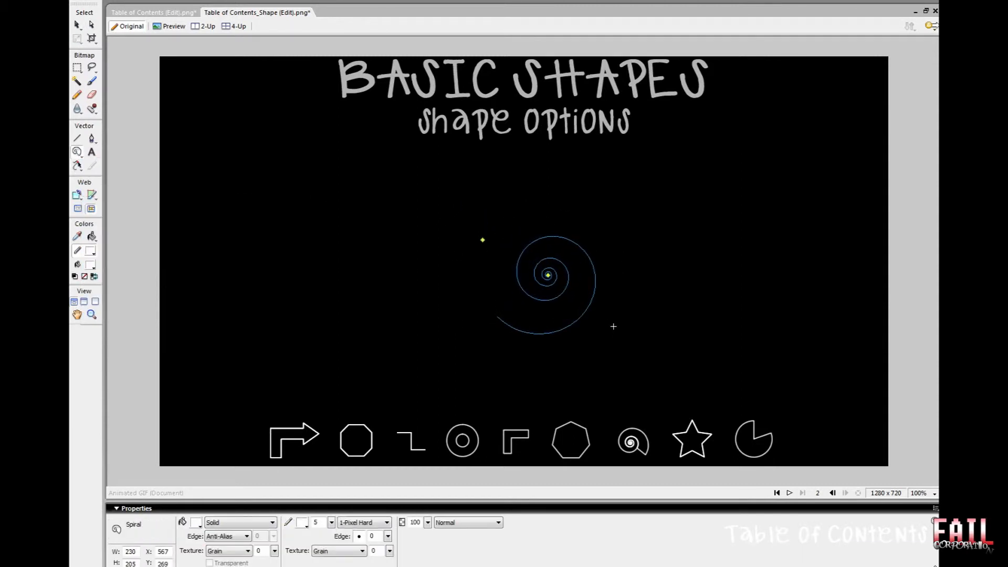
{"action": "key", "text": "v"}
{"action": "left_click_drag", "start_coordinate": [562, 297], "coordinate": [537, 271]}
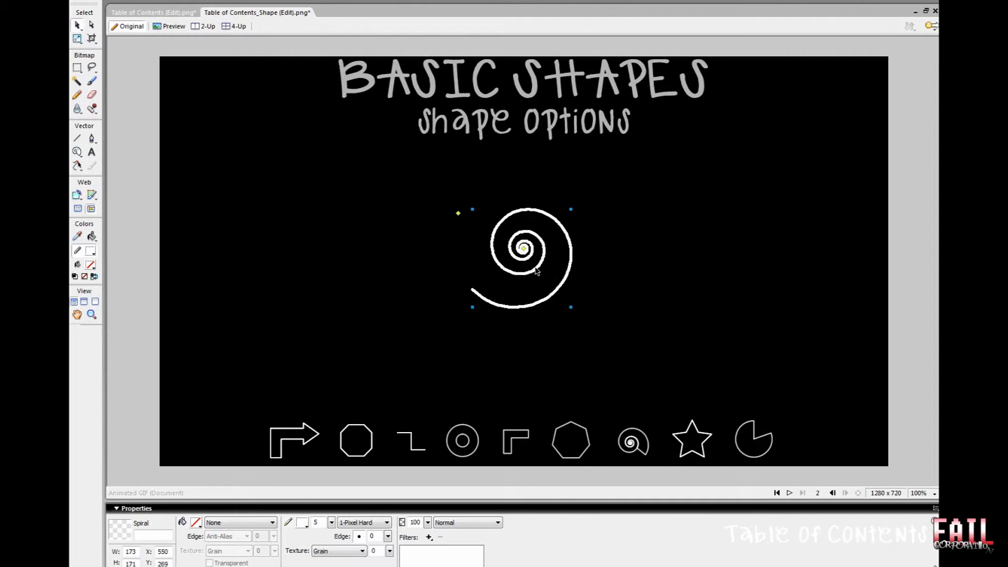
Rotate the spiral roughly half a turn so its outer end points up and right, and fill it with dark green
{"action": "key", "text": "q"}
{"action": "left_click_drag", "start_coordinate": [641, 236], "coordinate": [426, 281]}
{"action": "key", "text": "v"}
{"action": "left_click_drag", "start_coordinate": [524, 311], "coordinate": [538, 301]}
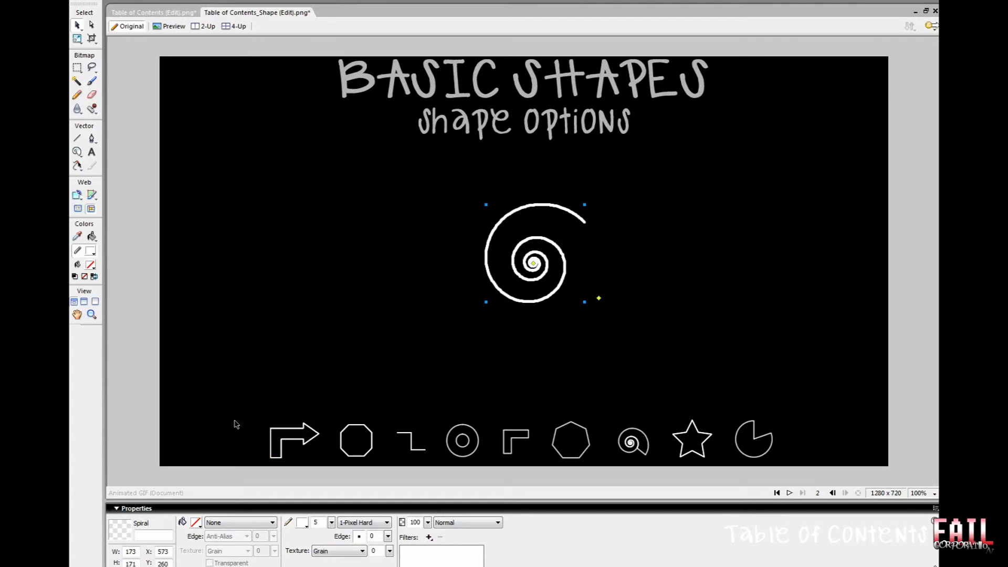
{"action": "left_click", "coordinate": [196, 523]}
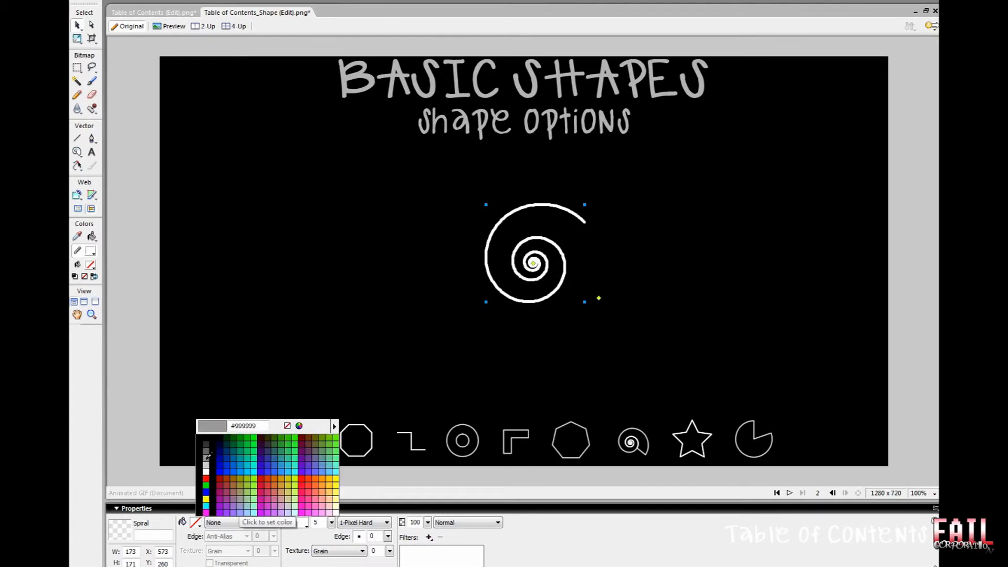
{"action": "left_click", "coordinate": [233, 436]}
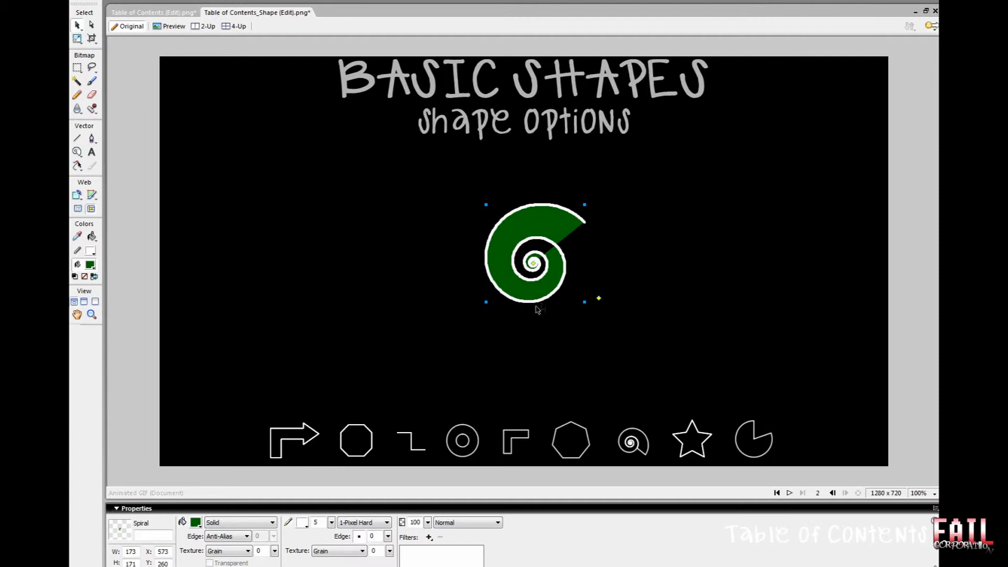
Close the spiral's path, unwind it to a single half loop about 127 × 82 px, and delete it
{"action": "left_click", "coordinate": [535, 264]}
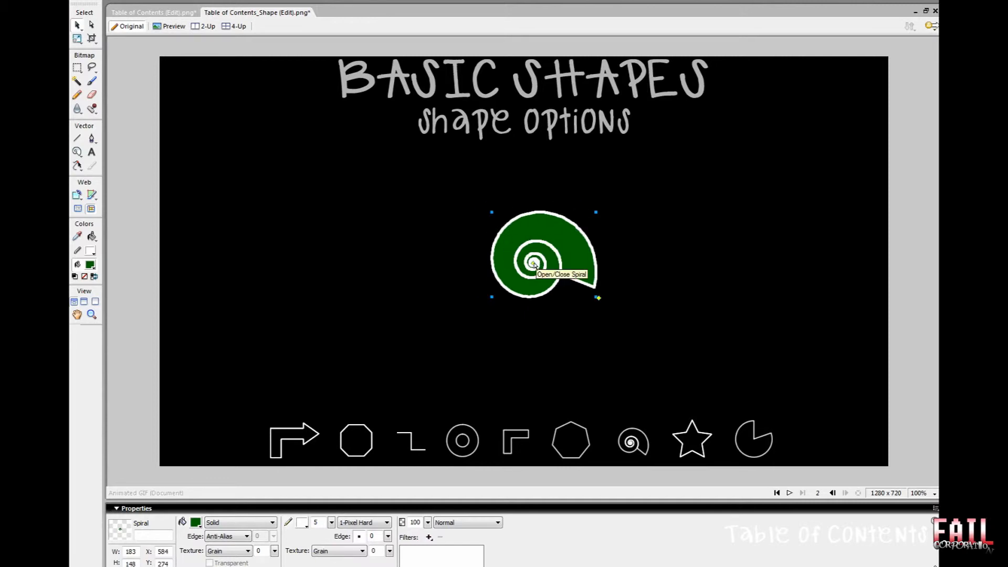
{"action": "left_click_drag", "start_coordinate": [598, 298], "coordinate": [547, 212]}
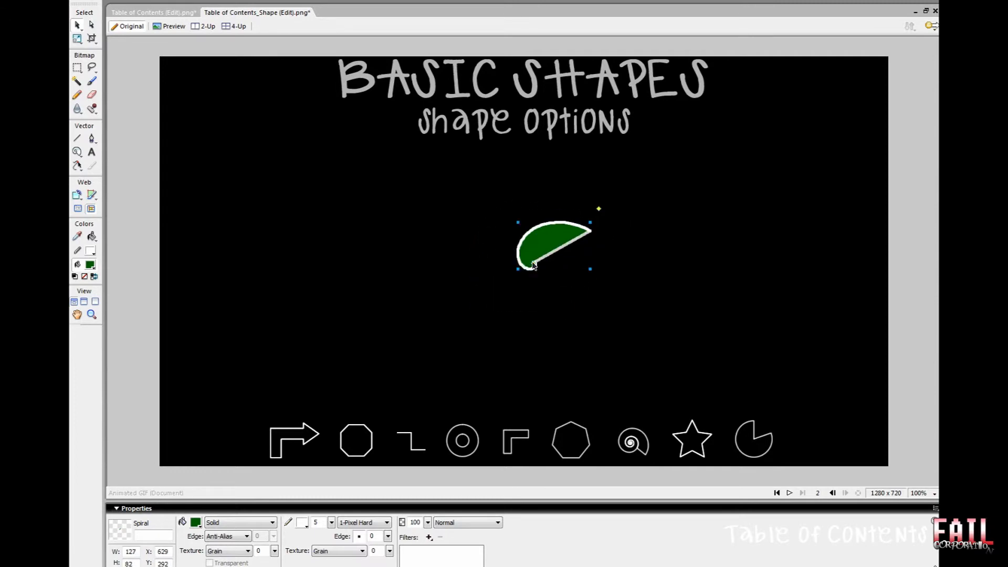
{"action": "key", "text": "Delete"}
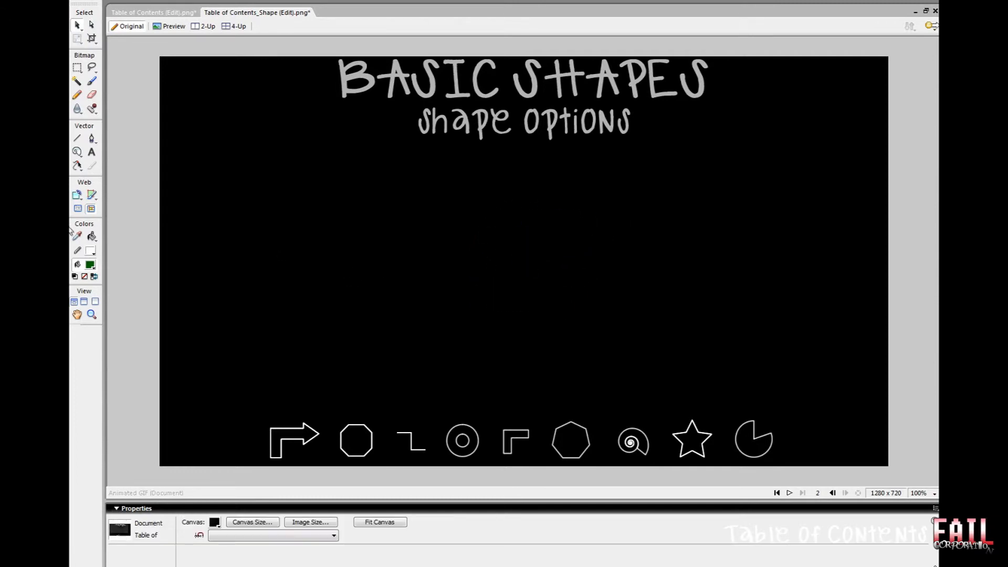
Draw a five-pointed star about 203 × 193 px in the middle of the canvas and give it a black fill
{"action": "left_click", "coordinate": [77, 166]}
{"action": "left_click", "coordinate": [137, 334]}
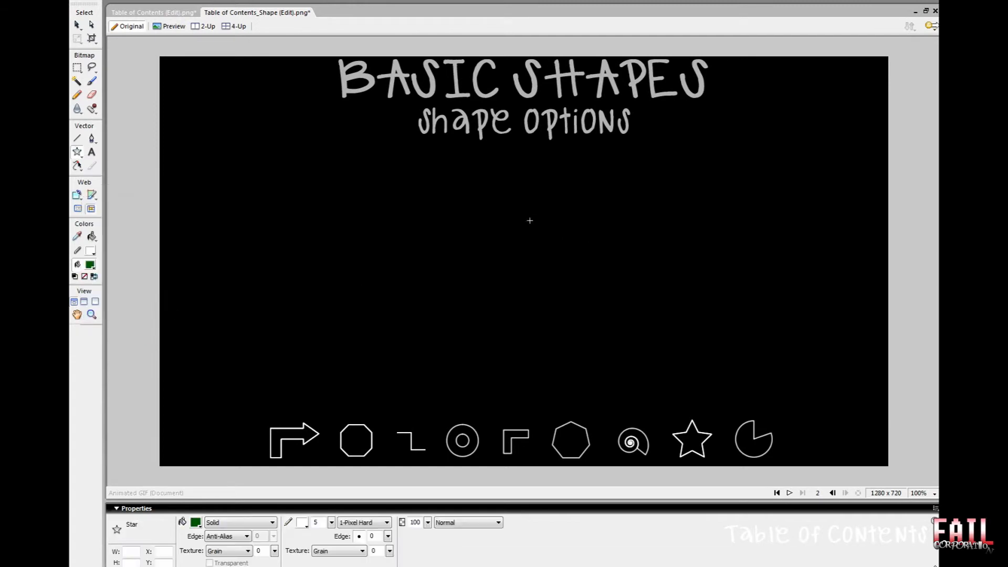
{"action": "left_click_drag", "start_coordinate": [622, 302], "coordinate": [636, 312]}
{"action": "key", "text": "v"}
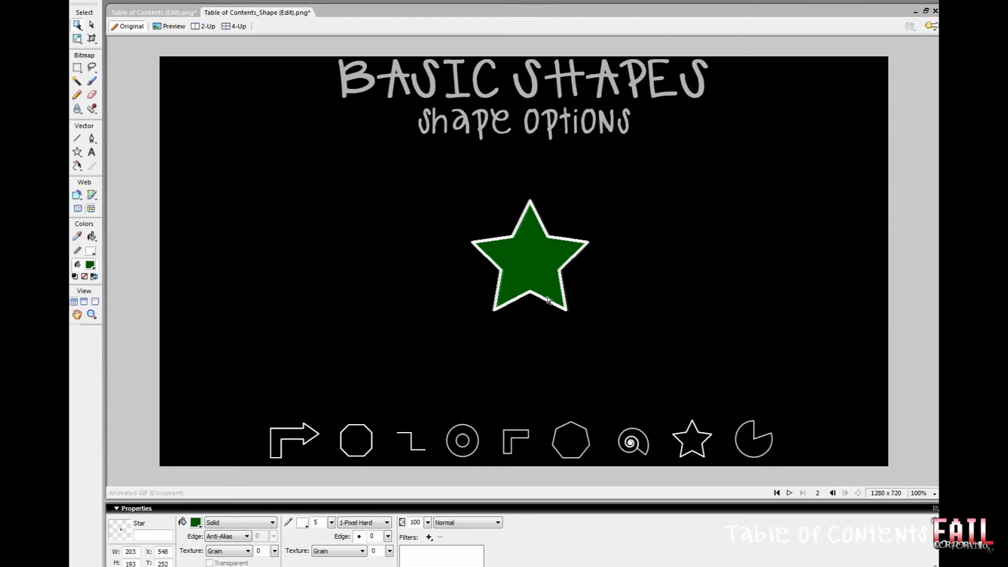
{"action": "left_click", "coordinate": [196, 522]}
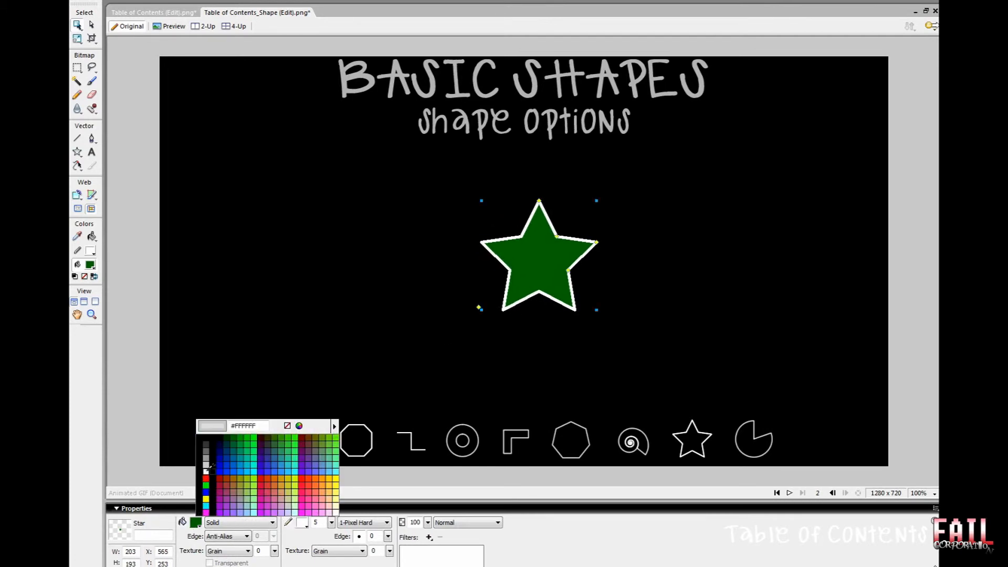
{"action": "left_click", "coordinate": [461, 301]}
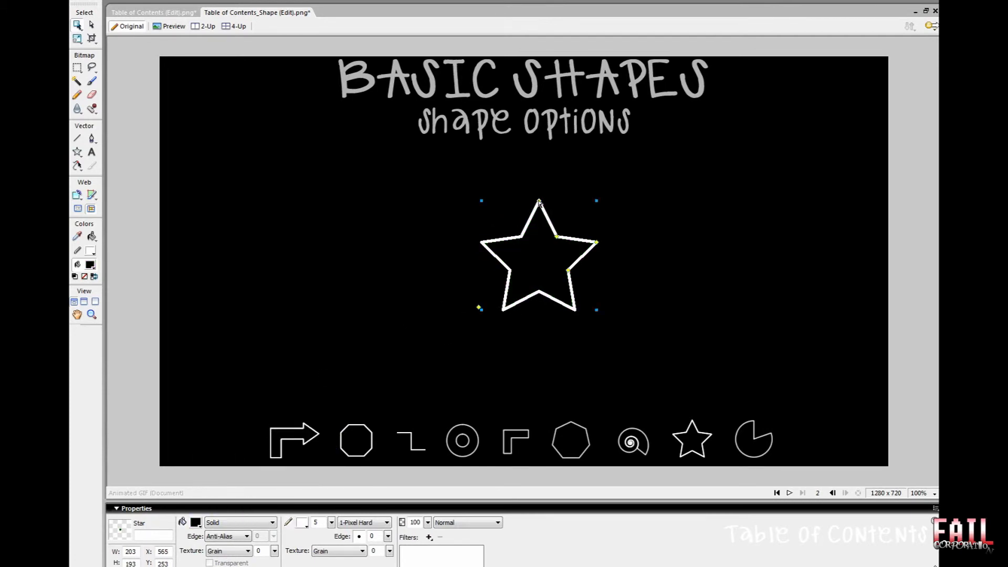
Lengthen the star's points to about 257 × 245 px overall and round its outer tips
{"action": "mouse_move", "coordinate": [537, 202]}
{"action": "left_mouse_down"}
{"action": "mouse_move", "coordinate": [537, 211]}
{"action": "mouse_move", "coordinate": [538, 114]}
{"action": "mouse_move", "coordinate": [538, 273]}
{"action": "mouse_move", "coordinate": [539, 95]}
{"action": "mouse_move", "coordinate": [539, 182]}
{"action": "left_mouse_up"}
{"action": "left_click_drag", "start_coordinate": [615, 237], "coordinate": [579, 247]}
{"action": "left_click_drag", "start_coordinate": [539, 172], "coordinate": [538, 149]}
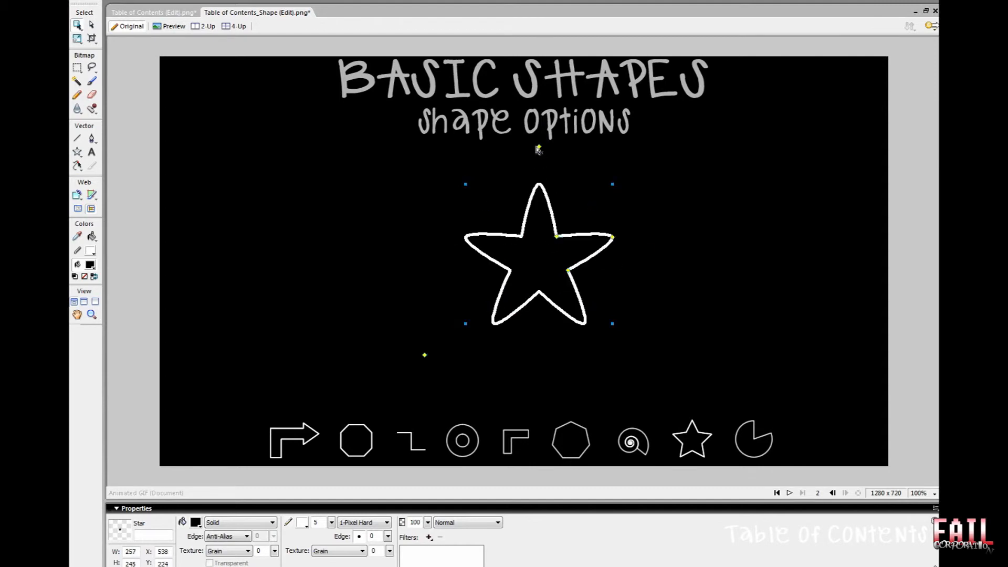
Vary the star's point length, inner corners, roundness and number of points, and delete it
{"action": "left_click_drag", "start_coordinate": [613, 239], "coordinate": [645, 229]}
{"action": "left_click_drag", "start_coordinate": [556, 237], "coordinate": [607, 275]}
{"action": "left_click_drag", "start_coordinate": [582, 210], "coordinate": [560, 240]}
{"action": "mouse_move", "coordinate": [572, 275]}
{"action": "left_mouse_down"}
{"action": "mouse_move", "coordinate": [586, 289]}
{"action": "mouse_move", "coordinate": [582, 261]}
{"action": "mouse_move", "coordinate": [563, 278]}
{"action": "left_mouse_up"}
{"action": "left_click_drag", "start_coordinate": [410, 360], "coordinate": [410, 180]}
{"action": "left_click_drag", "start_coordinate": [502, 292], "coordinate": [506, 285]}
{"action": "key", "text": "Delete"}
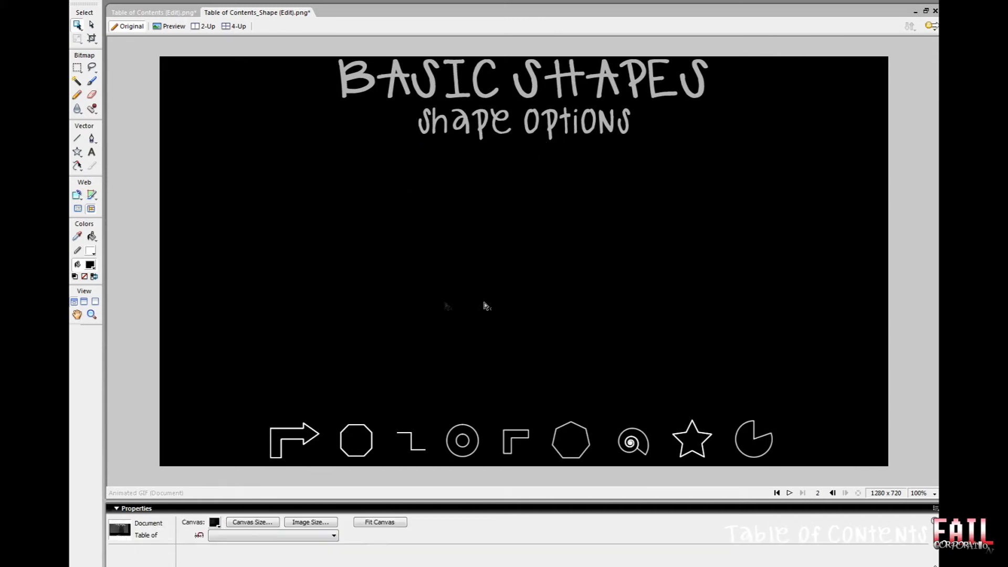
Draw a black-filled, white-outlined Pie about 245 px in diameter in the middle of the canvas
{"action": "left_click", "coordinate": [77, 153]}
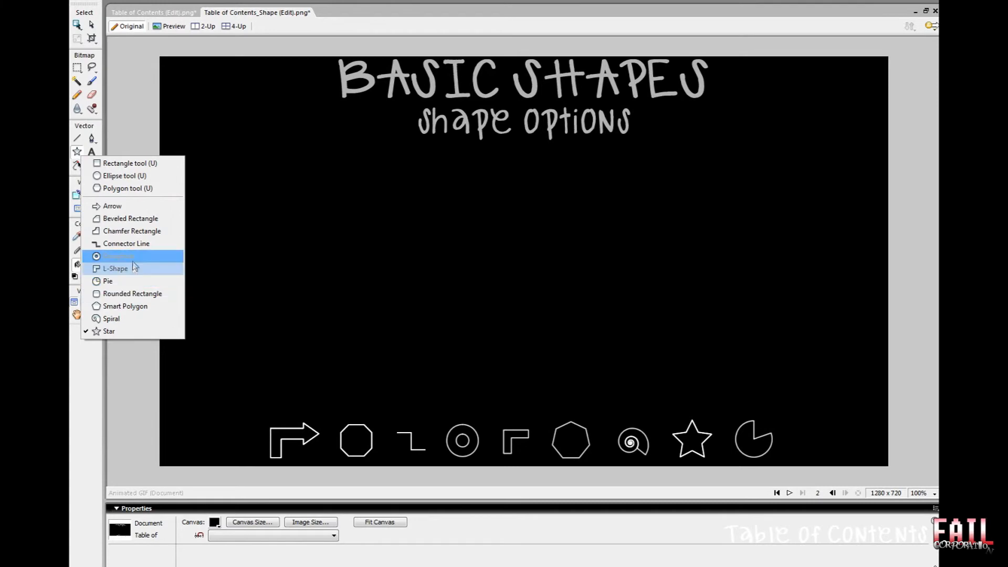
{"action": "left_click", "coordinate": [134, 283]}
{"action": "left_click_drag", "start_coordinate": [474, 196], "coordinate": [588, 334]}
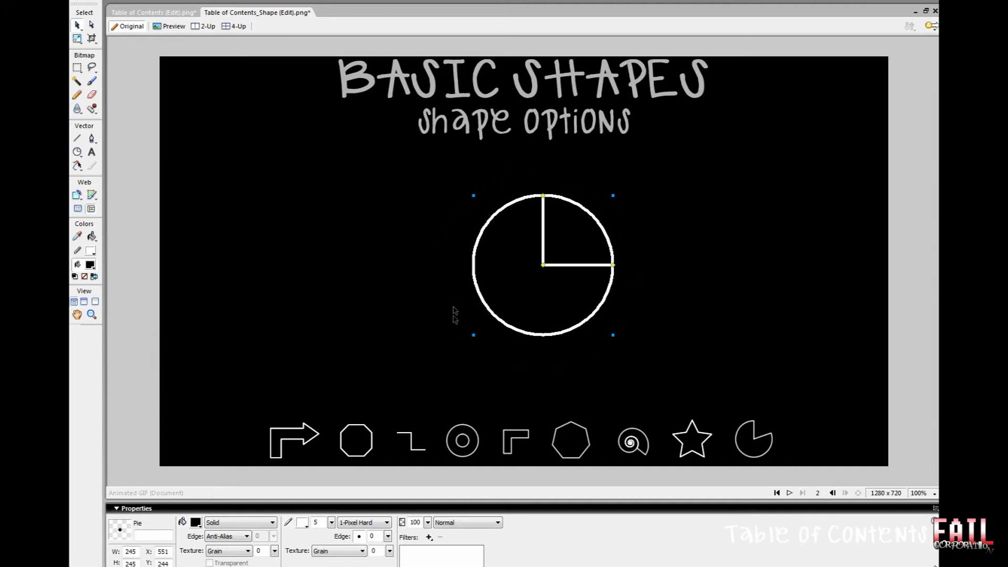
Try cutting and dividing the pie into wedges of different sizes, resetting it to a full circle
{"action": "left_click_drag", "start_coordinate": [543, 196], "coordinate": [602, 234]}
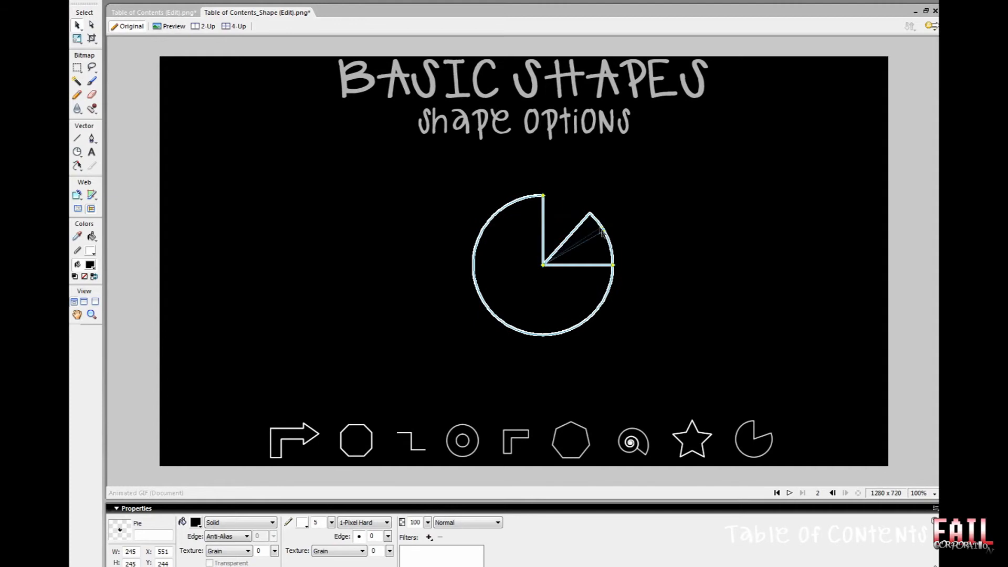
{"action": "left_click_drag", "start_coordinate": [567, 195], "coordinate": [518, 320]}
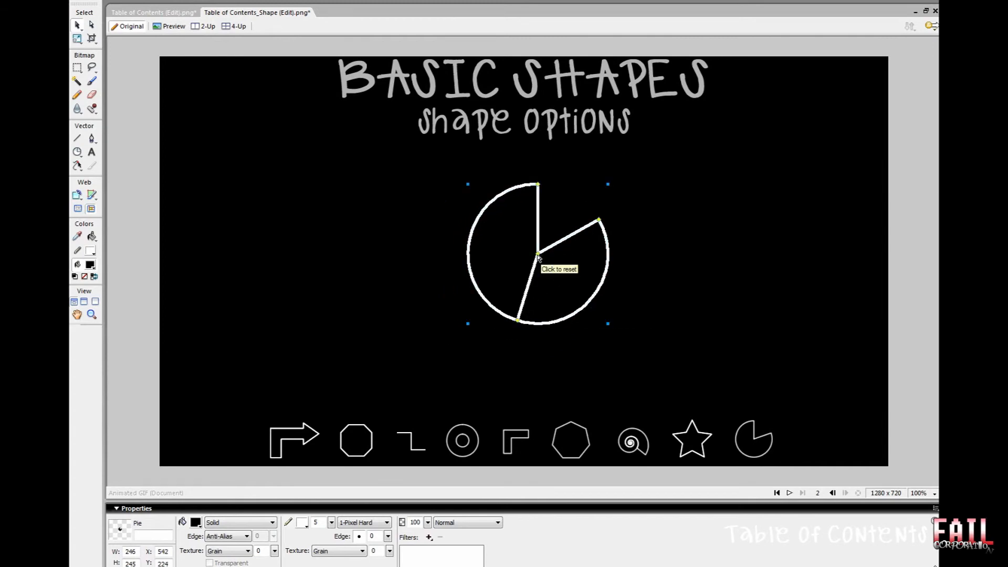
{"action": "left_click", "coordinate": [539, 256]}
{"action": "left_click_drag", "start_coordinate": [544, 184], "coordinate": [569, 317]}
{"action": "left_click", "coordinate": [538, 256]}
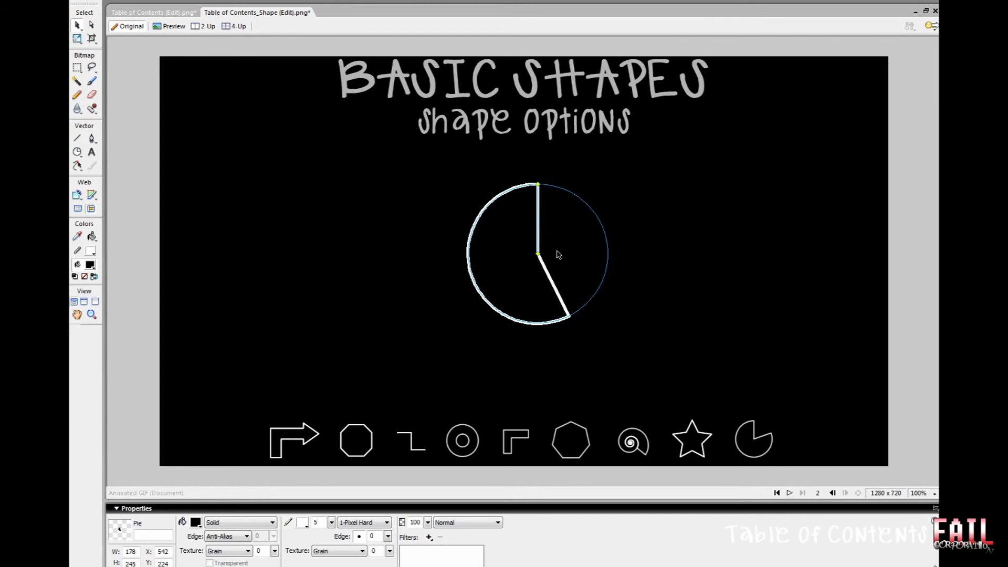
{"action": "left_click_drag", "start_coordinate": [542, 187], "coordinate": [604, 280]}
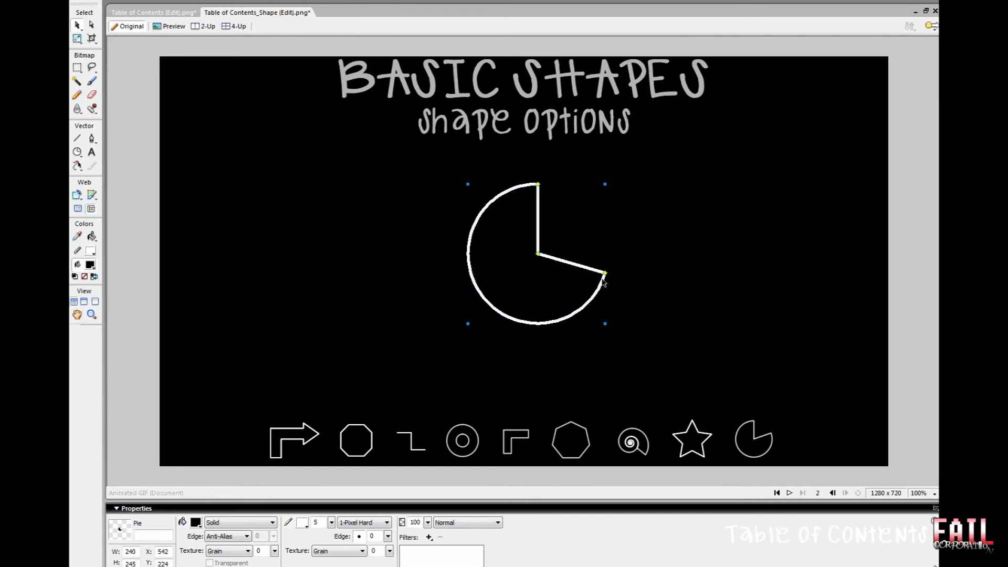
{"action": "left_click", "coordinate": [605, 273]}
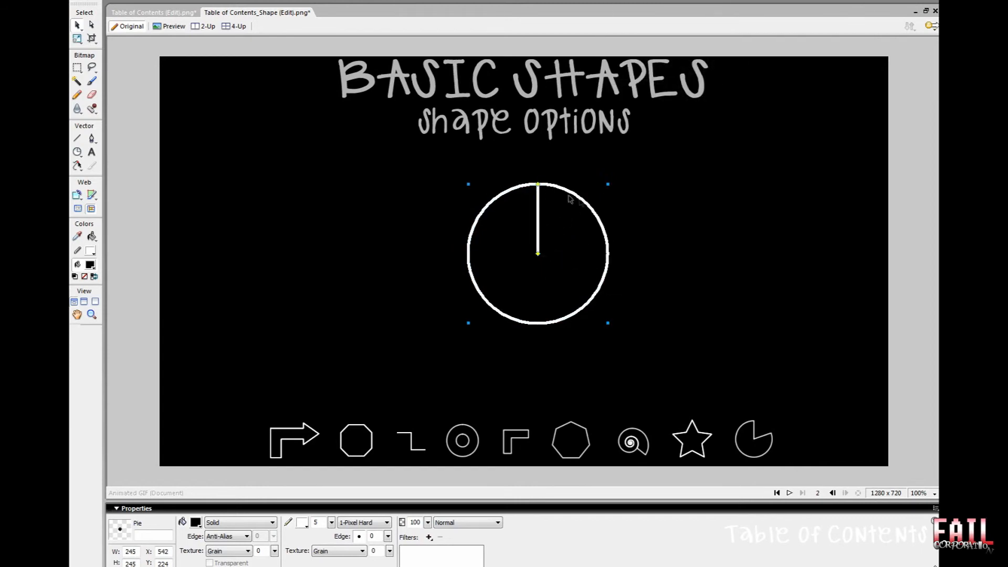
Cut a wedge from the pie's upper right, divide the remainder toward the lower right, and move the pie left
{"action": "left_click_drag", "start_coordinate": [538, 185], "coordinate": [599, 220]}
{"action": "left_click_drag", "start_coordinate": [598, 220], "coordinate": [377, 302]}
Draw a second pie beside the first and narrow it to a thin slice
{"action": "left_click", "coordinate": [78, 153]}
{"action": "left_click_drag", "start_coordinate": [515, 198], "coordinate": [657, 339]}
{"action": "left_click_drag", "start_coordinate": [586, 198], "coordinate": [633, 215]}
{"action": "left_click_drag", "start_coordinate": [657, 268], "coordinate": [626, 325]}
{"action": "left_click_drag", "start_coordinate": [632, 215], "coordinate": [651, 239]}
{"action": "left_click_drag", "start_coordinate": [625, 324], "coordinate": [656, 279]}
Rotate the thin slice and place it slightly pulled out from the gap in the larger pie
{"action": "left_click_drag", "start_coordinate": [651, 237], "coordinate": [351, 196]}
{"action": "key", "text": "q"}
{"action": "left_click_drag", "start_coordinate": [457, 181], "coordinate": [433, 261]}
{"action": "key", "text": "v"}
{"action": "left_click_drag", "start_coordinate": [381, 216], "coordinate": [376, 219]}
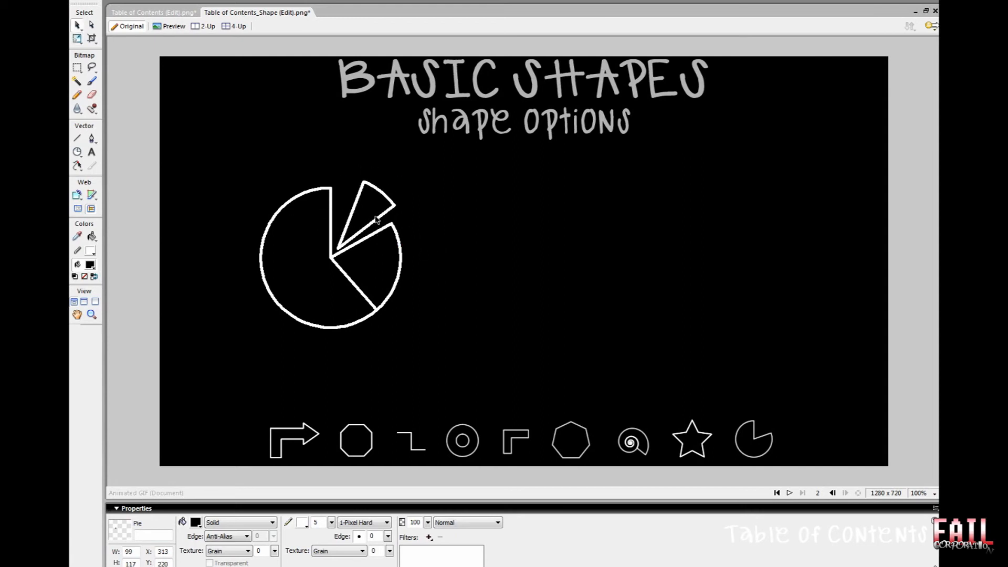
{"action": "left_click", "coordinate": [618, 227]}
Move the pie and its slice together to the middle of the canvas, and delete both
{"action": "key", "text": "ctrl+a"}
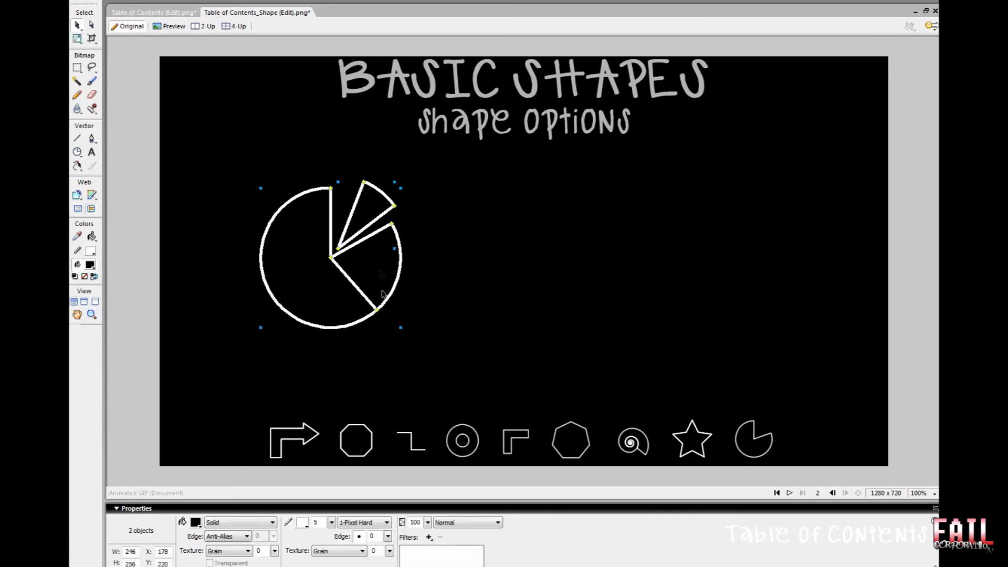
{"action": "left_click_drag", "start_coordinate": [376, 226], "coordinate": [571, 232]}
{"action": "left_click", "coordinate": [715, 257]}
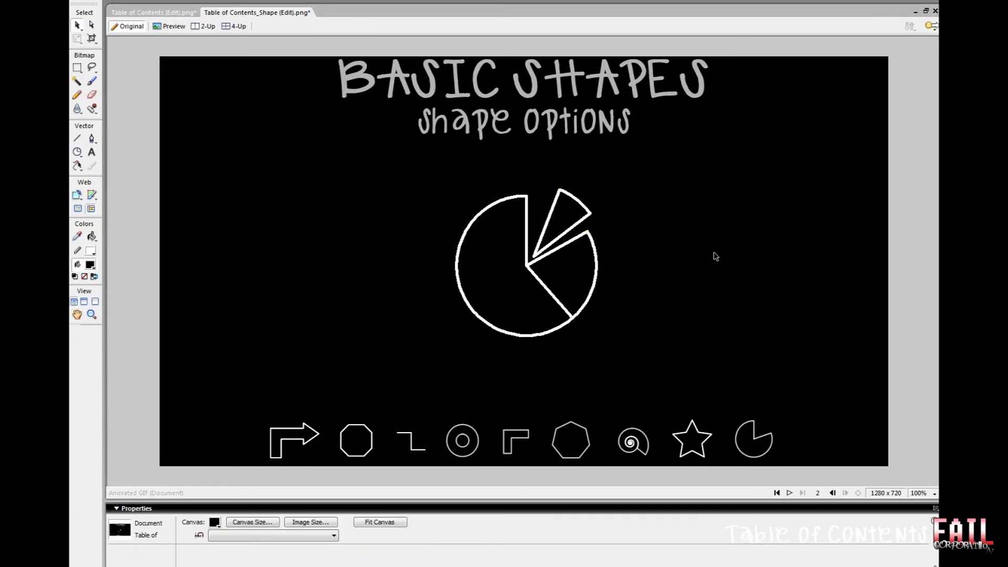
{"action": "left_click_drag", "start_coordinate": [385, 176], "coordinate": [585, 349]}
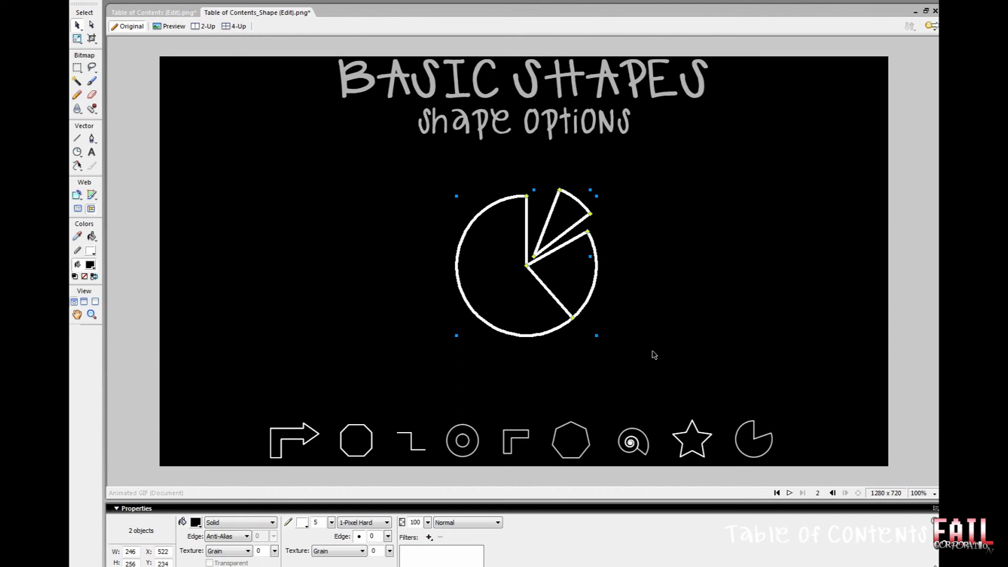
{"action": "key", "text": "Delete"}
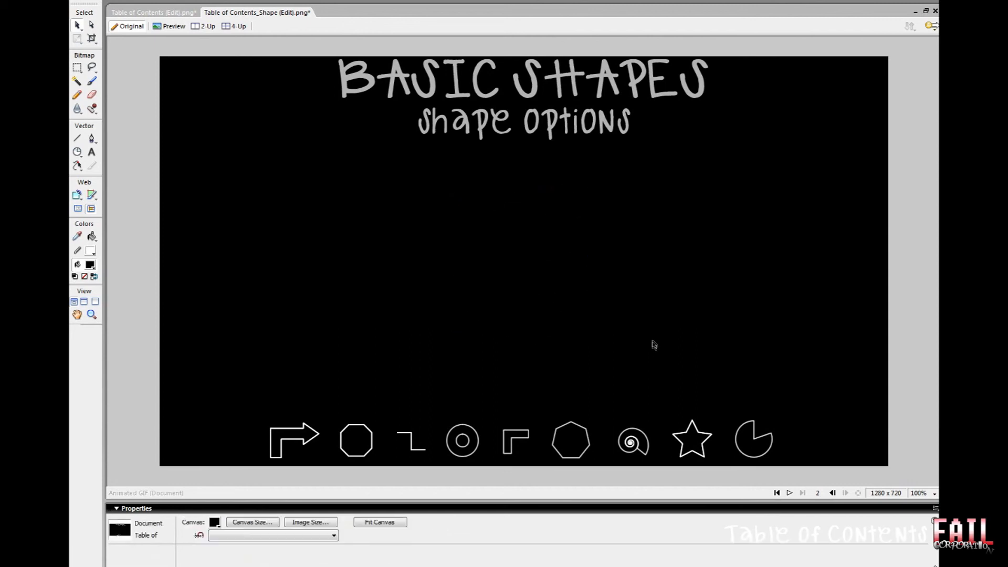